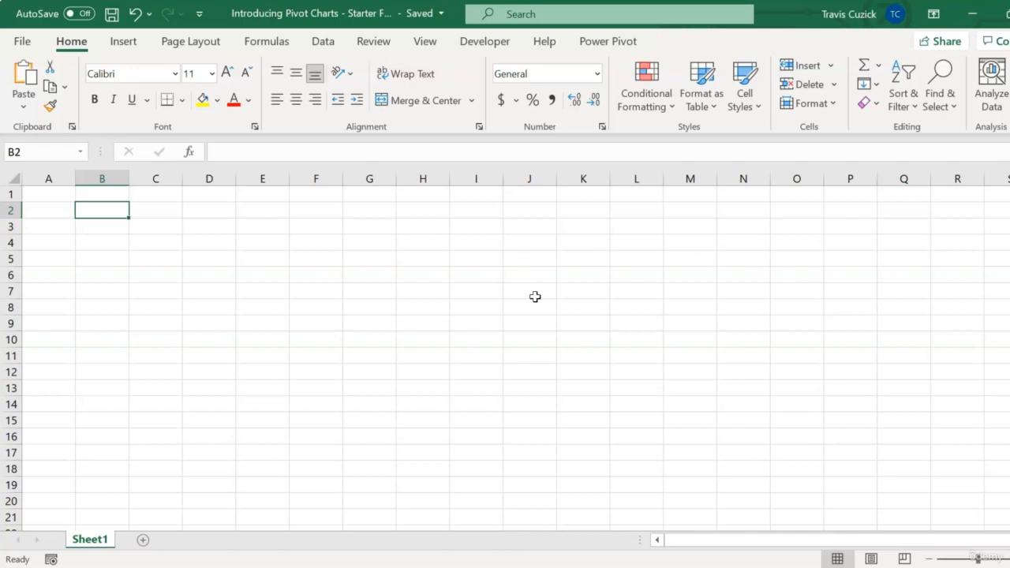
# Insert a PivotTable based on the workbook's data model at cell B2 of Sheet1.
pyautogui.click(128, 41)
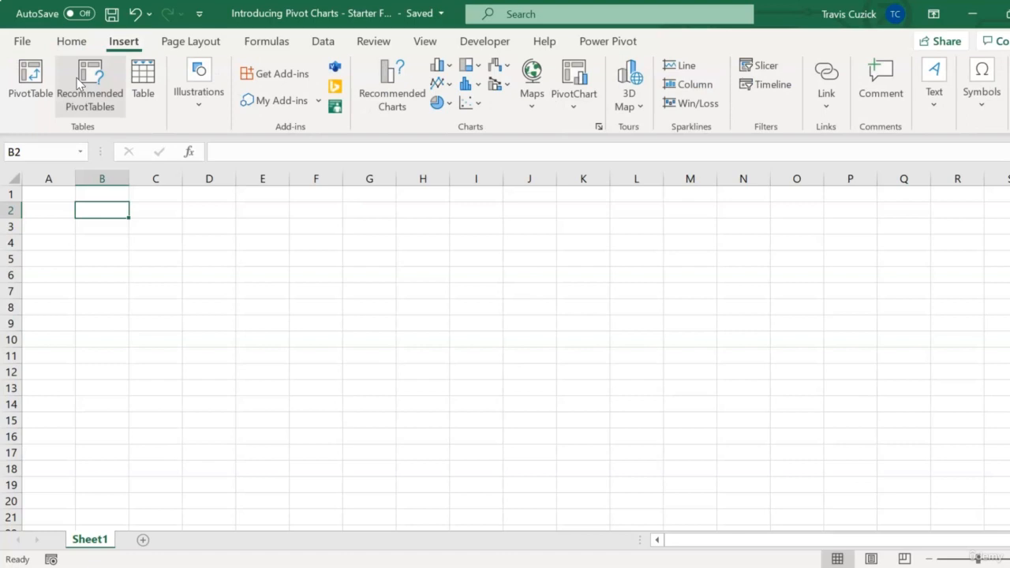
pyautogui.click(30, 79)
pyautogui.click(762, 316)
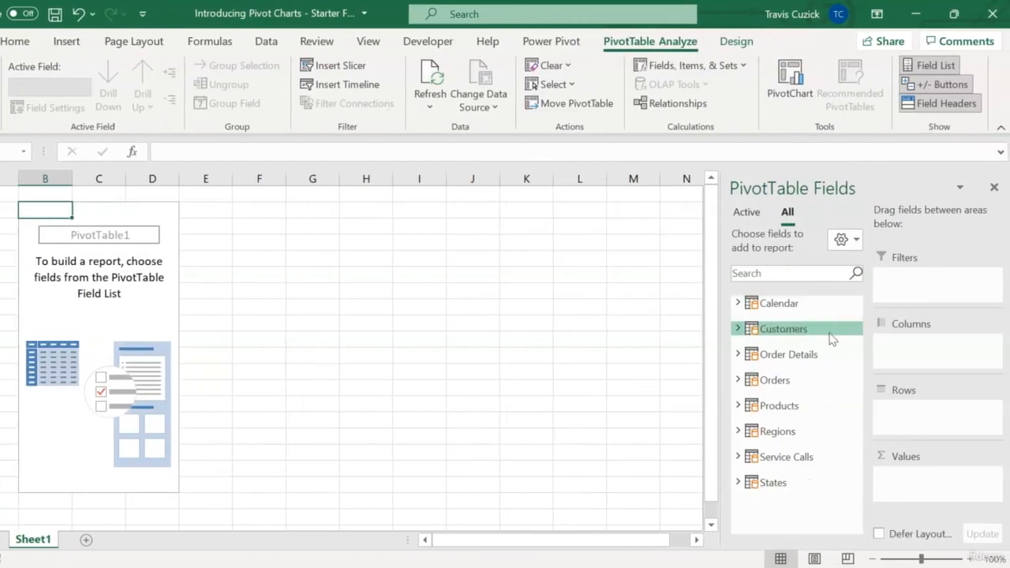
# Build the PivotTable with the Regions table's Name field as rows and the Orders - Within SLA % measure as values.
pyautogui.click(776, 431)
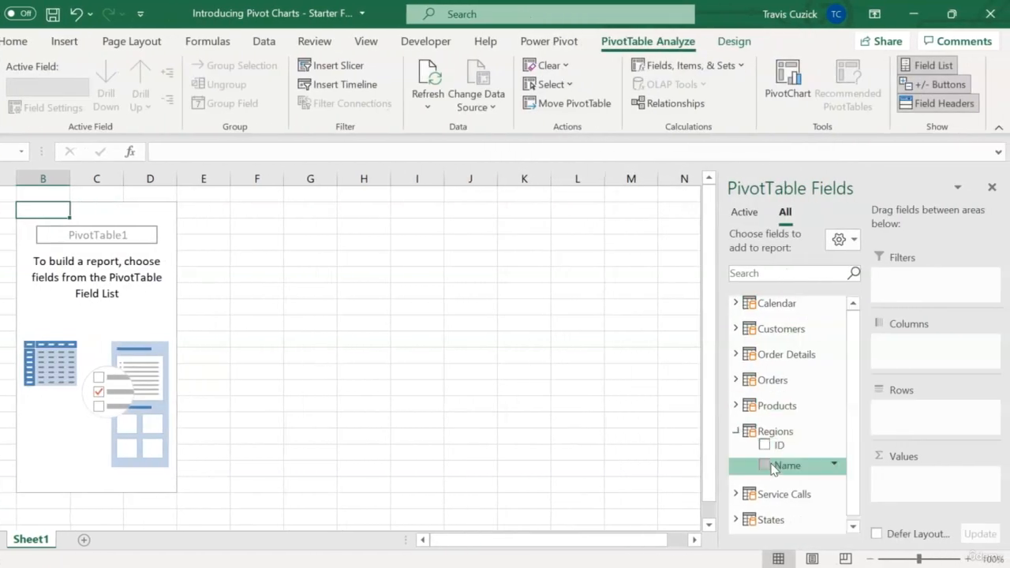
pyautogui.moveTo(766, 465); pyautogui.dragTo(913, 422)
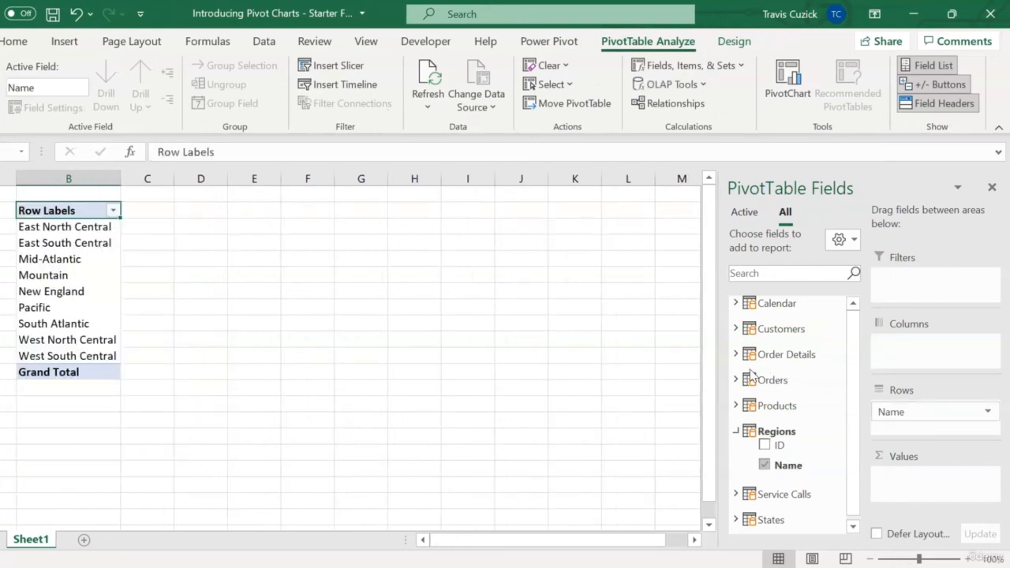
pyautogui.click(738, 381)
pyautogui.moveTo(849, 395); pyautogui.dragTo(915, 474)
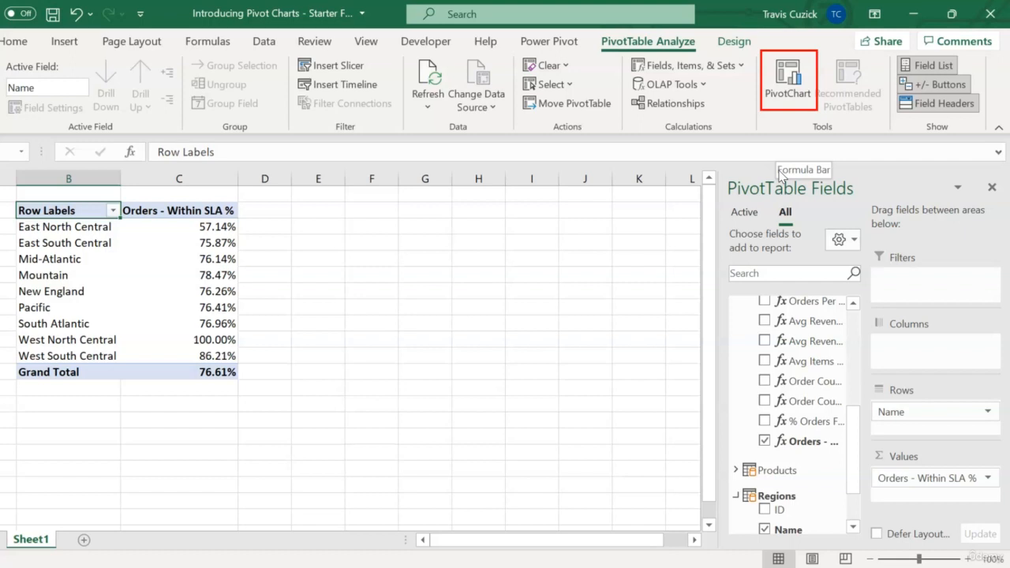
# Insert a Clustered Bar PivotChart from the PivotTable.
pyautogui.click(788, 83)
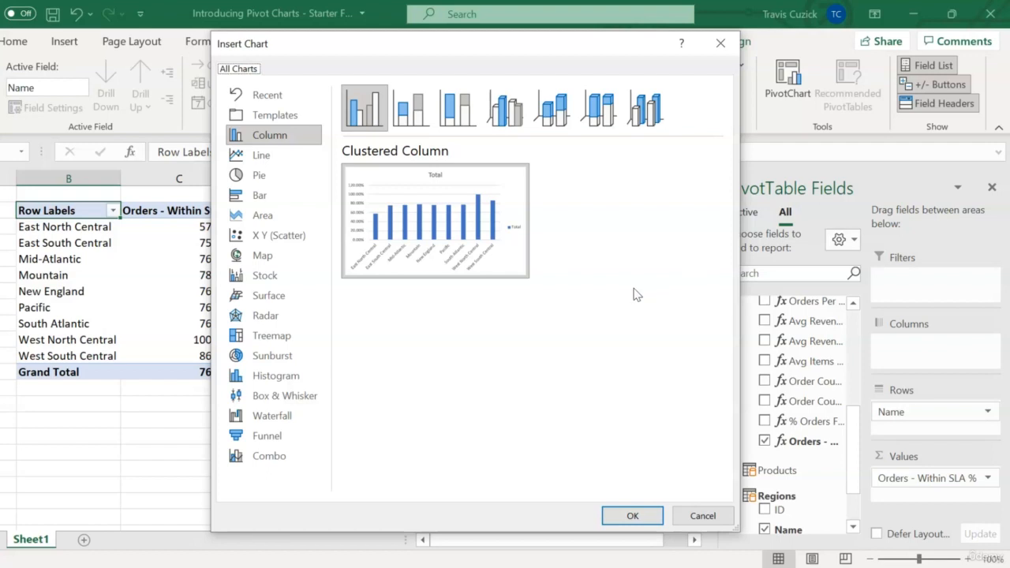
pyautogui.click(271, 197)
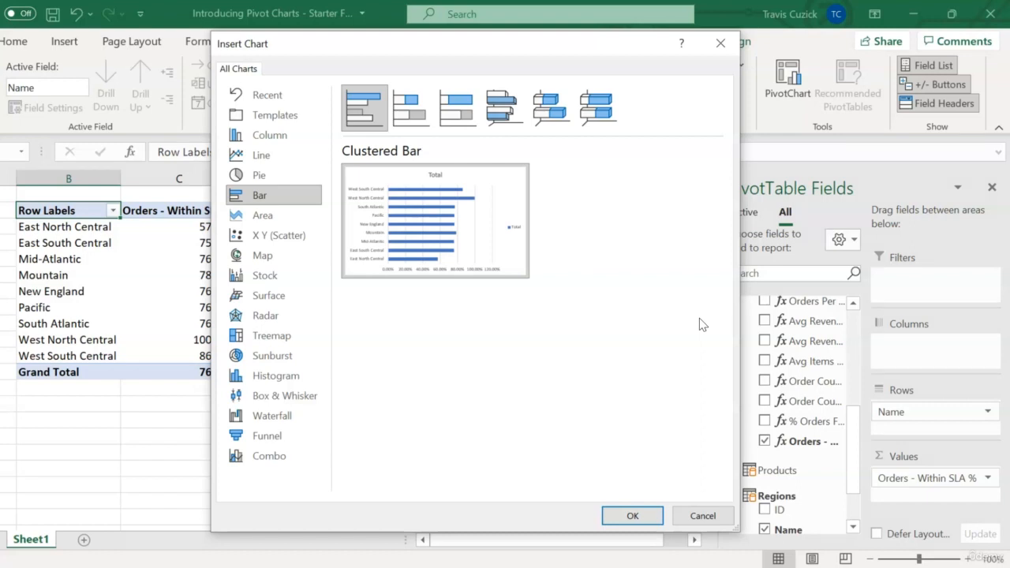
pyautogui.click(632, 515)
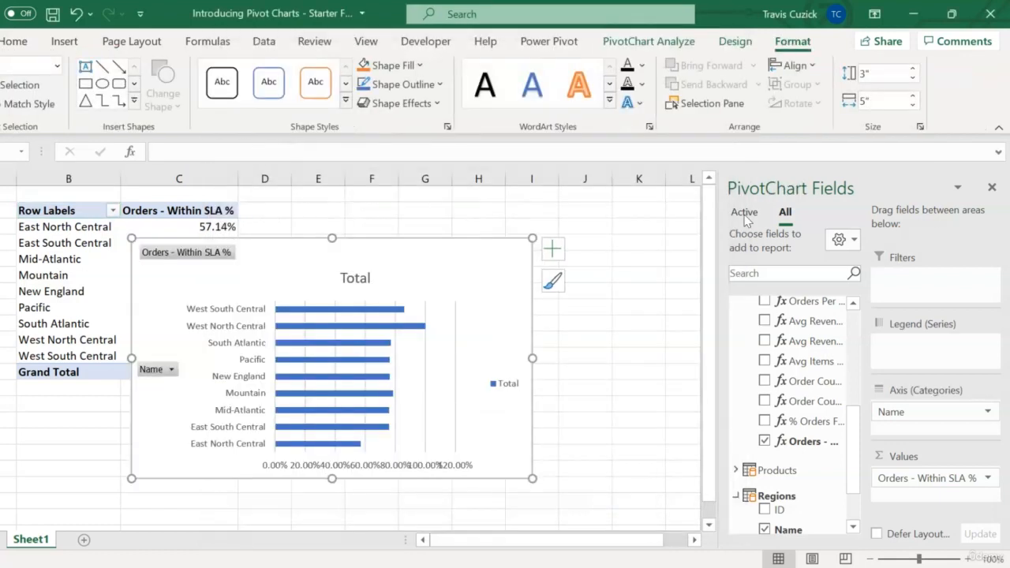
# Close the field list, place the chart beside the PivotTable and resize it to about 6.83 by 2.98 inches.
pyautogui.click(993, 188)
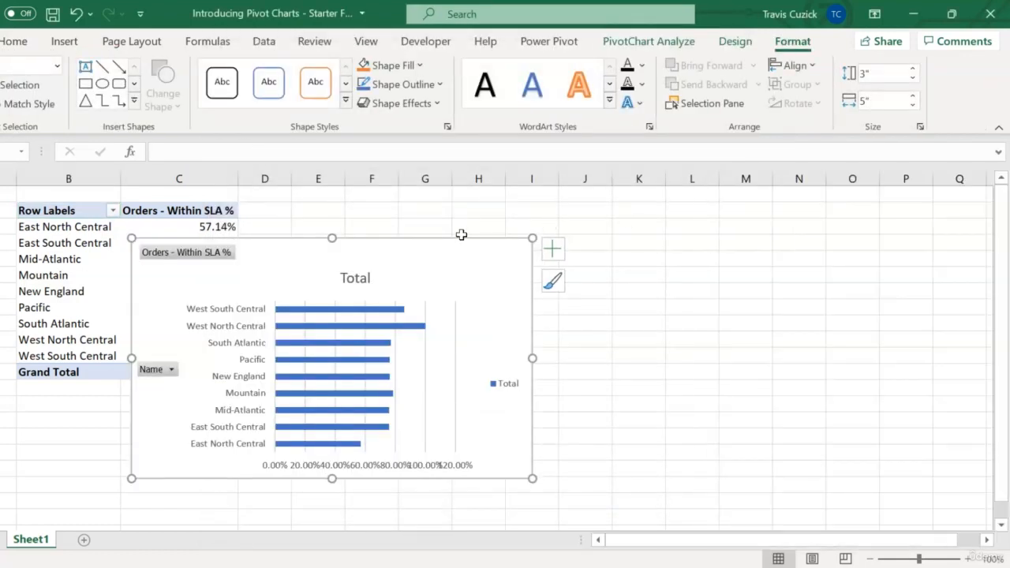
pyautogui.moveTo(410, 261); pyautogui.dragTo(549, 212)
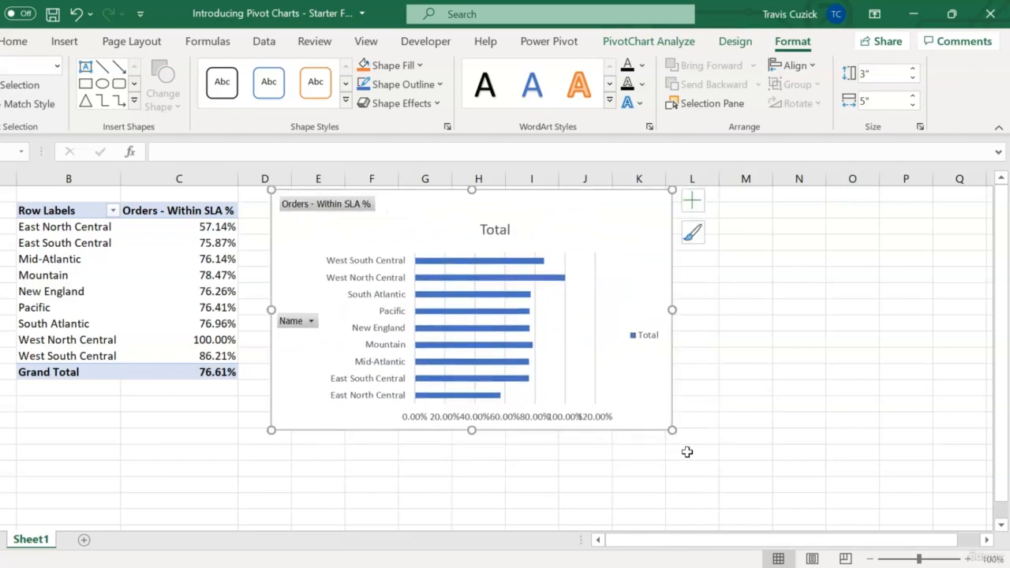
pyautogui.moveTo(671, 430); pyautogui.dragTo(816, 431)
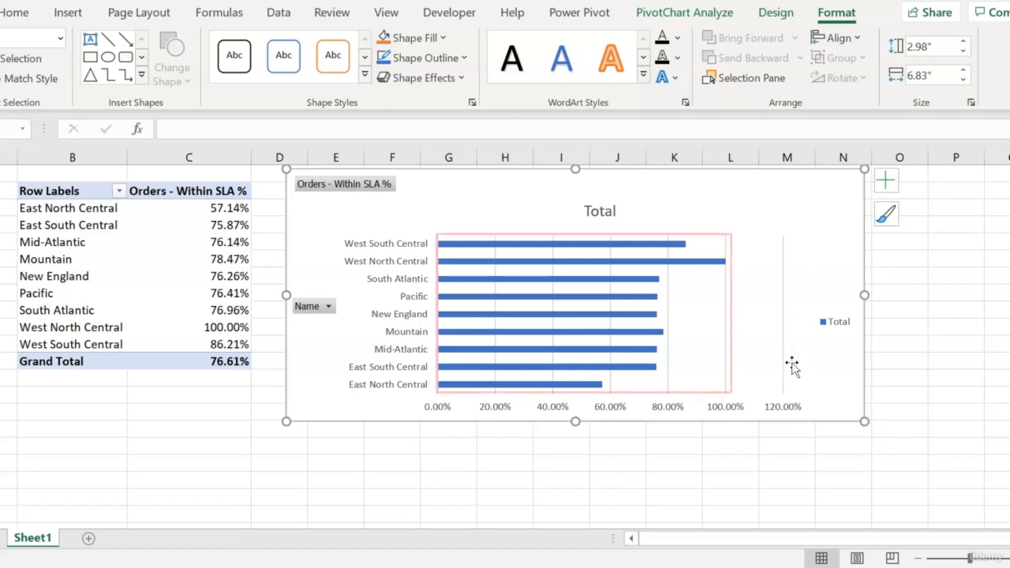
pyautogui.moveTo(638, 251)
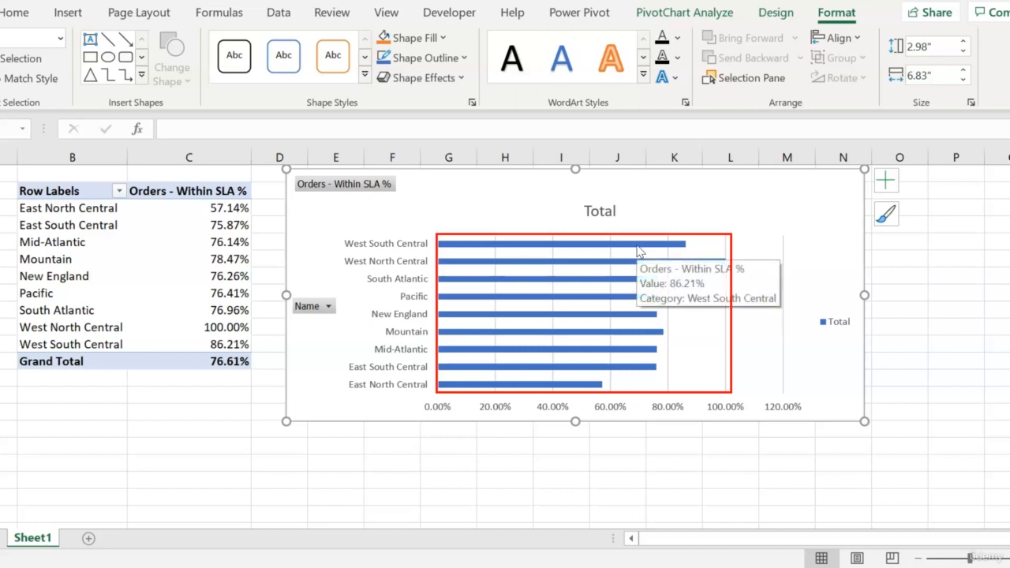
pyautogui.click(564, 249)
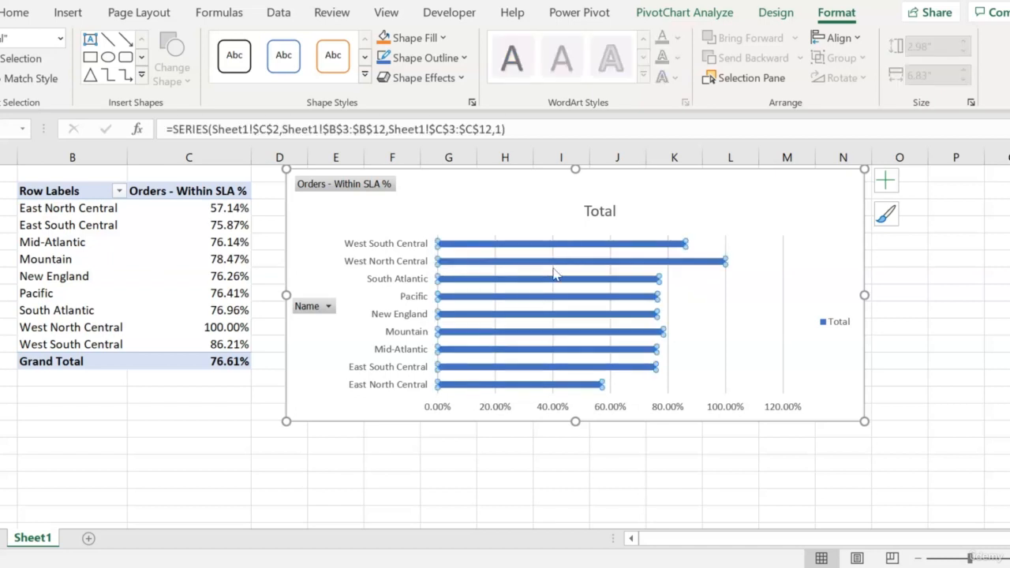
pyautogui.click(776, 205)
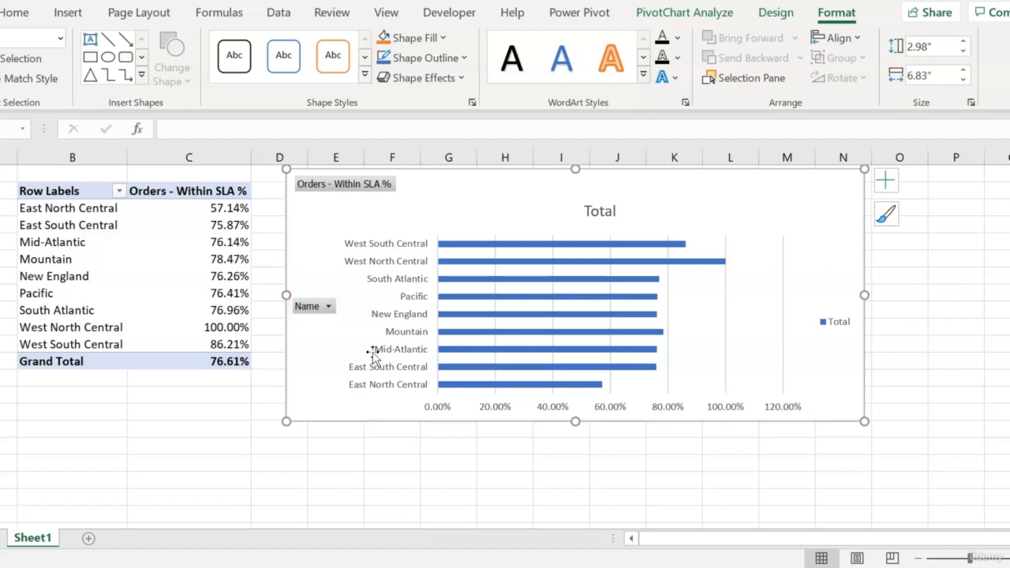
# Filter the chart's Name field to East North Central, East South Central, Mid-Atlantic, Mountain and New England.
pyautogui.click(330, 310)
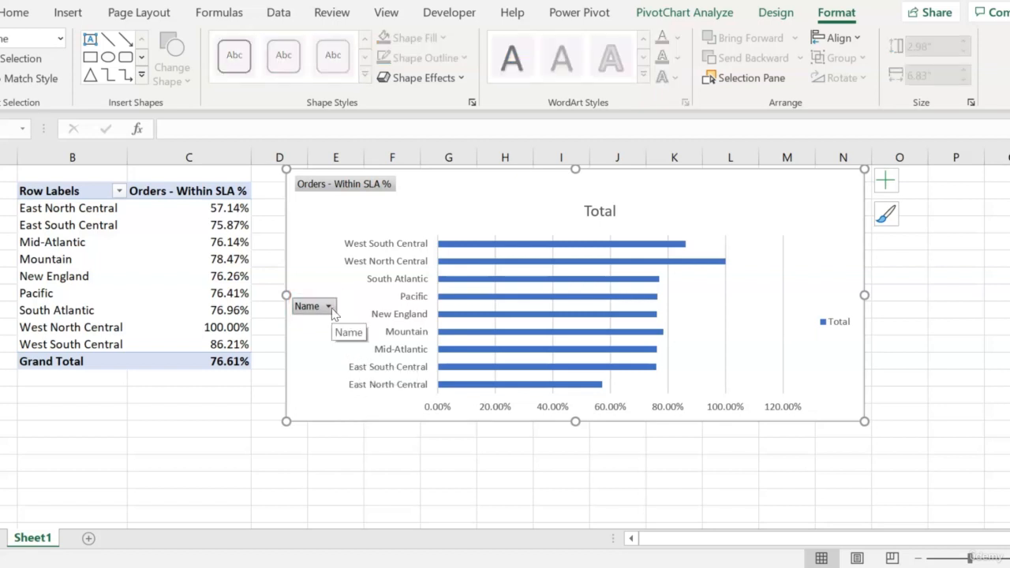
pyautogui.click(329, 306)
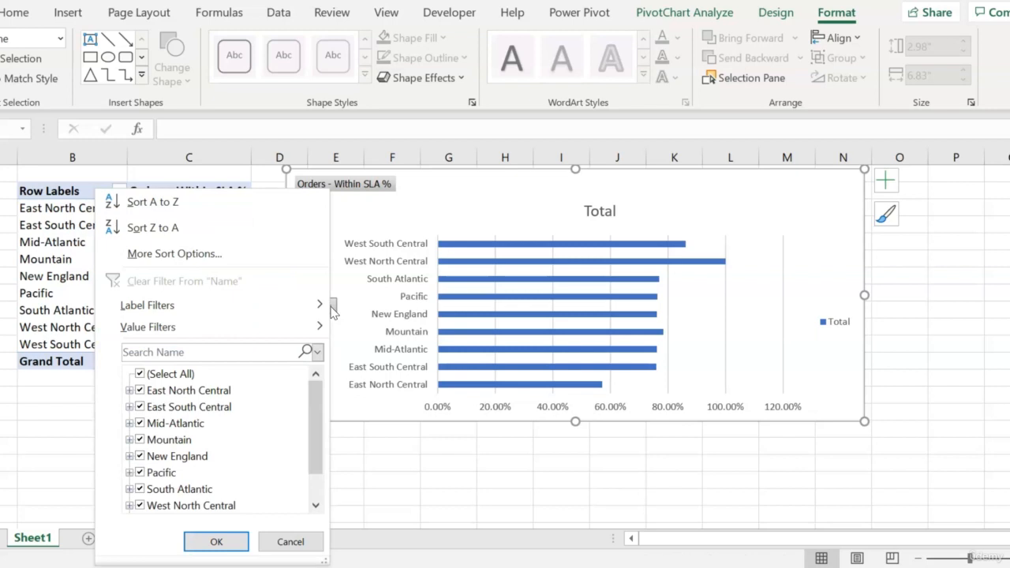
pyautogui.click(140, 374)
pyautogui.click(140, 390)
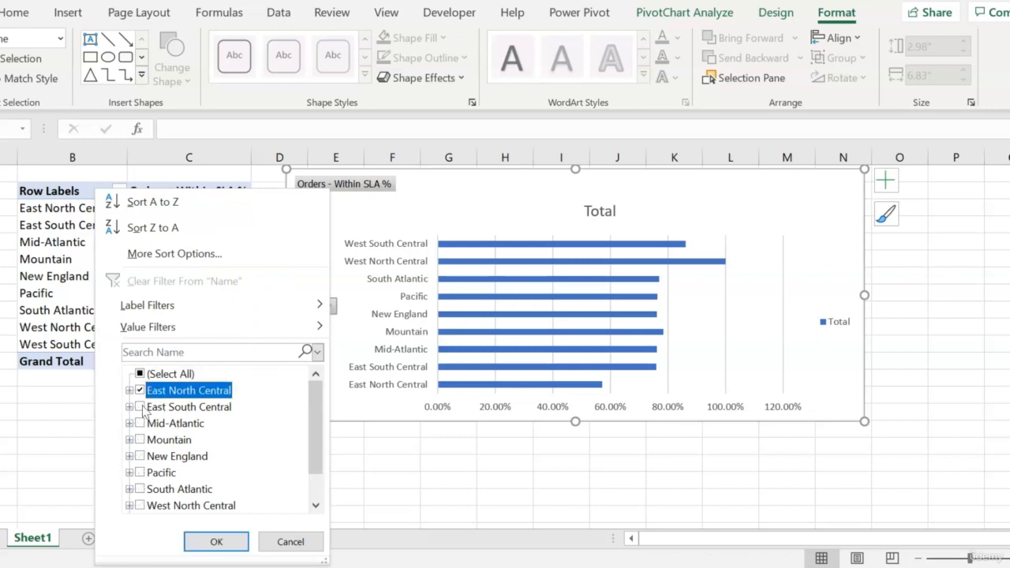
pyautogui.click(139, 407)
pyautogui.click(140, 423)
pyautogui.click(139, 456)
pyautogui.click(140, 440)
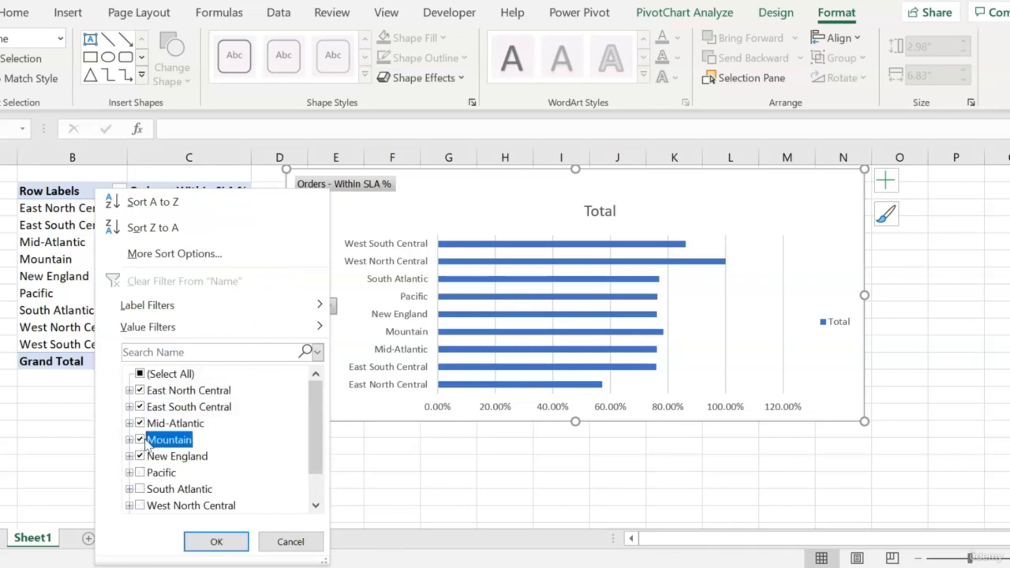
pyautogui.click(211, 542)
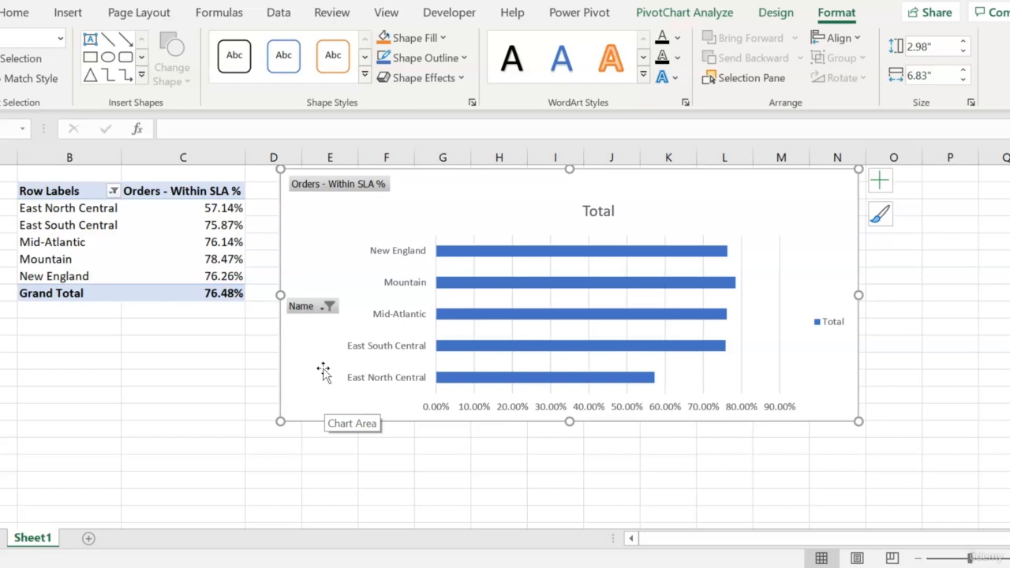
# Include all regions again in the chart's Name filter.
pyautogui.click(328, 306)
pyautogui.click(147, 377)
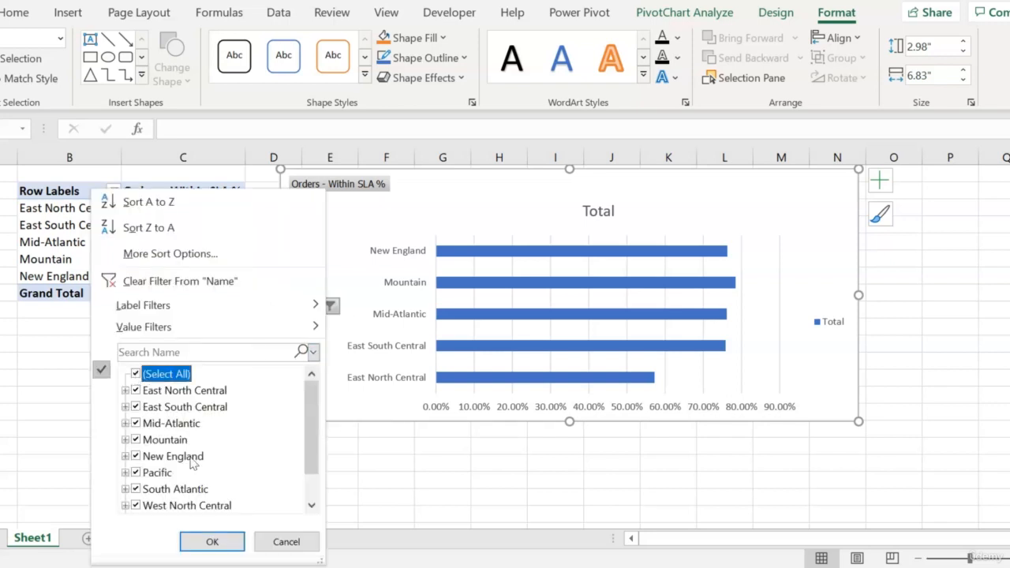
pyautogui.click(212, 541)
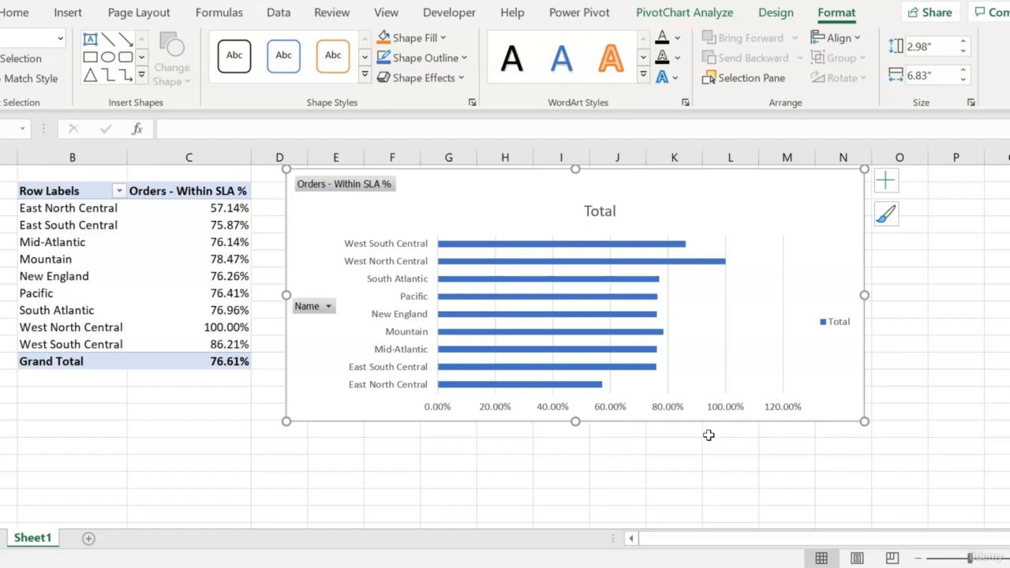
# Set the horizontal value axis's maximum bound to 1 and widen the chart to about 7.56 inches.
pyautogui.click(665, 414)
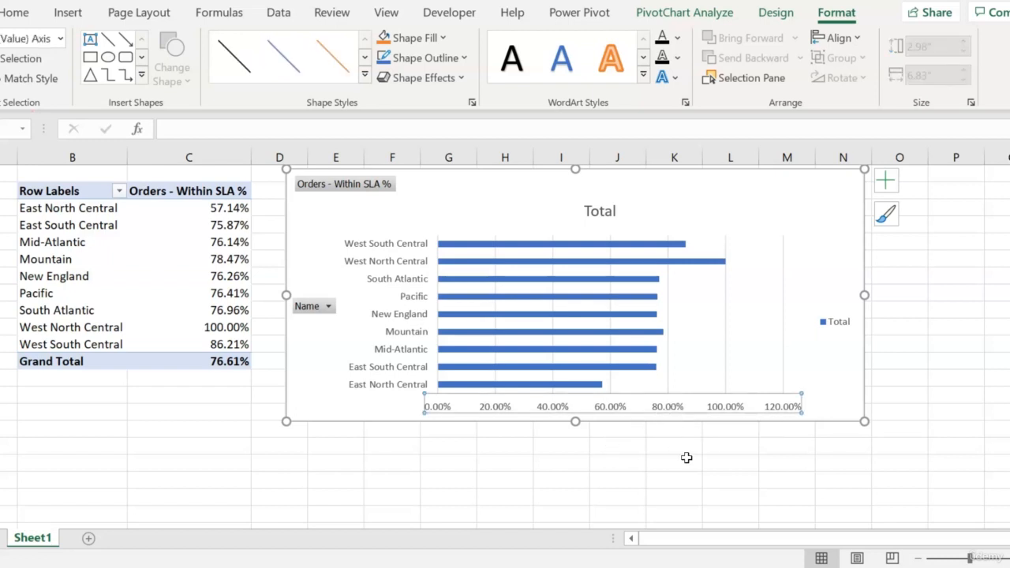
pyautogui.rightClick(685, 407)
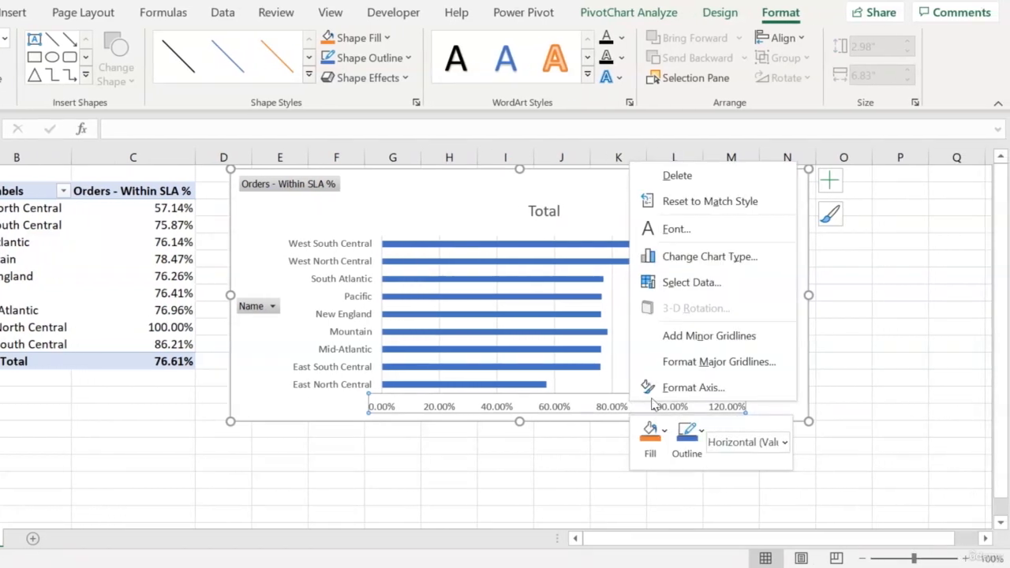
pyautogui.click(678, 386)
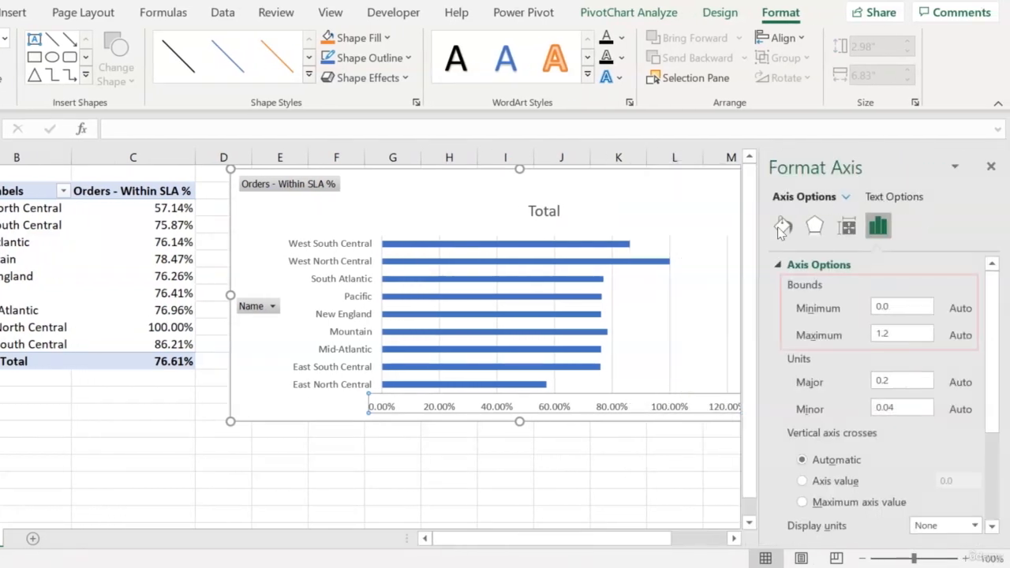
pyautogui.click(913, 339)
pyautogui.press('BackSpace')
pyautogui.press('BackSpace')
pyautogui.click(991, 166)
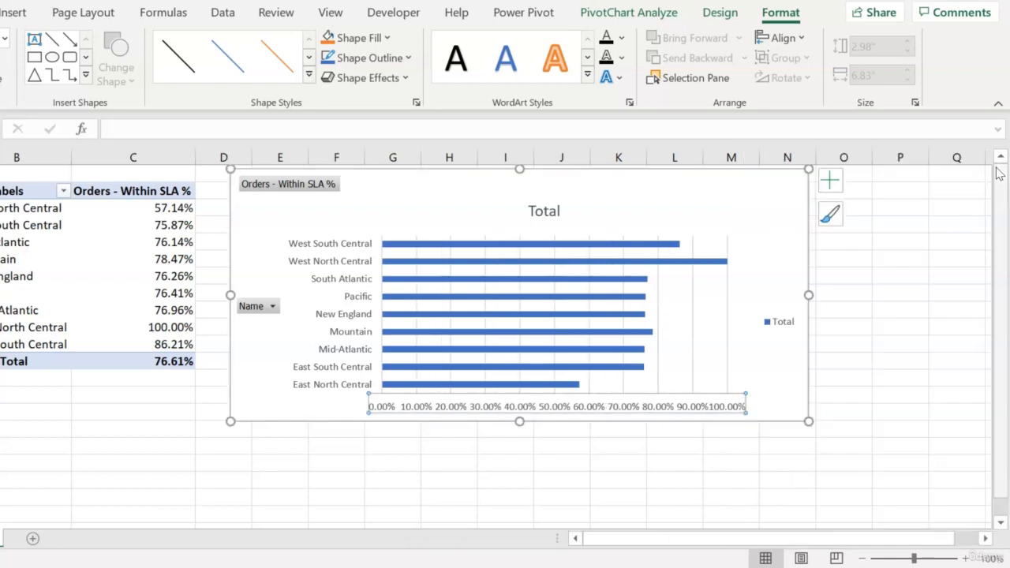
pyautogui.click(788, 379)
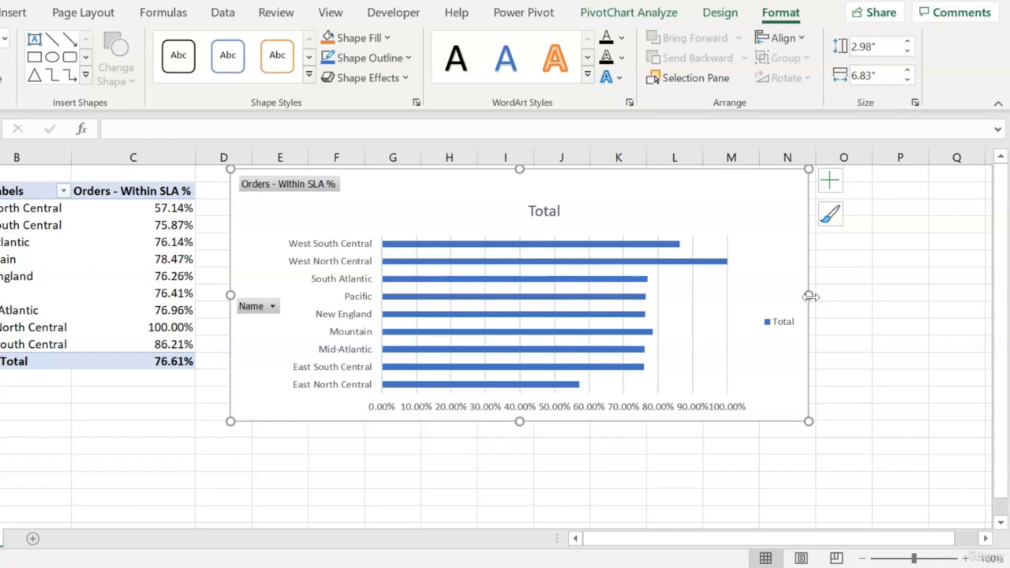
pyautogui.moveTo(809, 295); pyautogui.dragTo(871, 295)
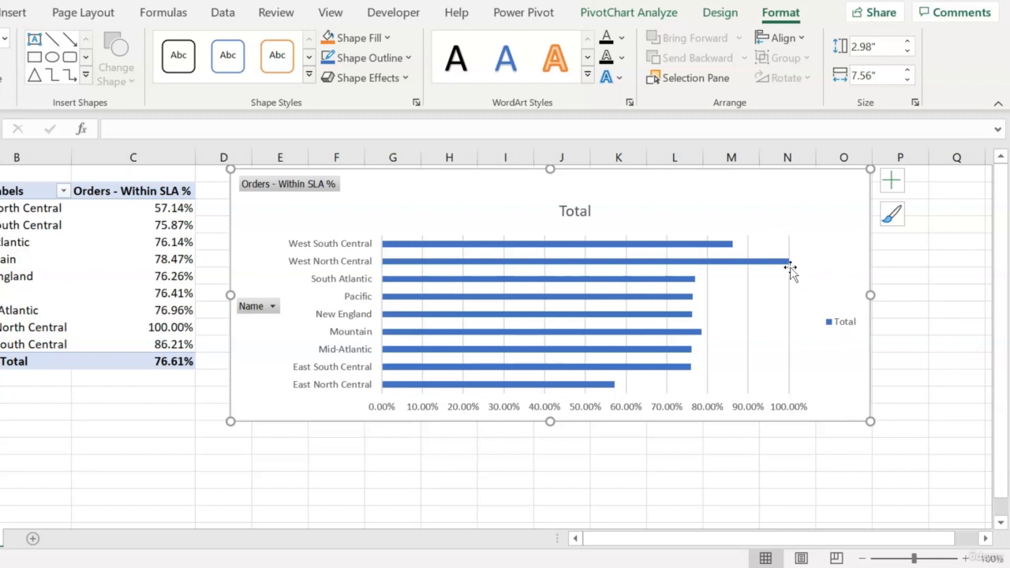
# Change the chart title to "Order SLA By Region".
pyautogui.click(575, 210)
pyautogui.moveTo(563, 211); pyautogui.dragTo(596, 212)
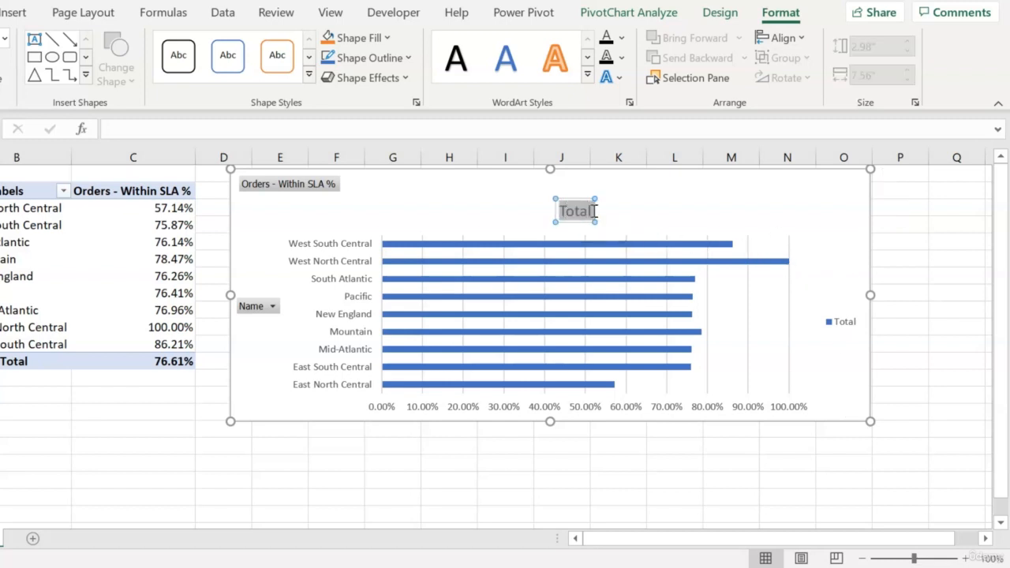
pyautogui.write('Order')
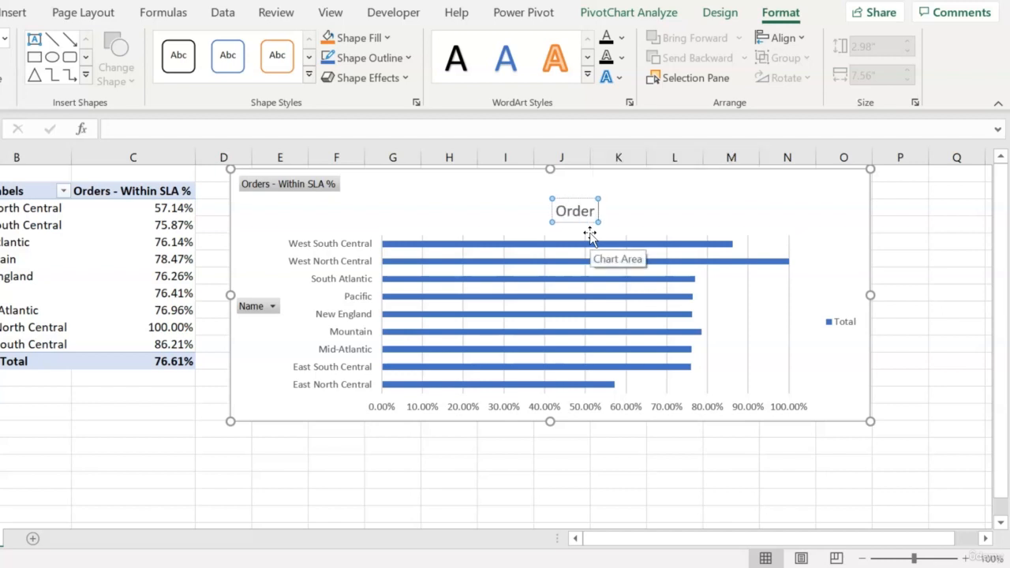
pyautogui.write(' SLA By Region')
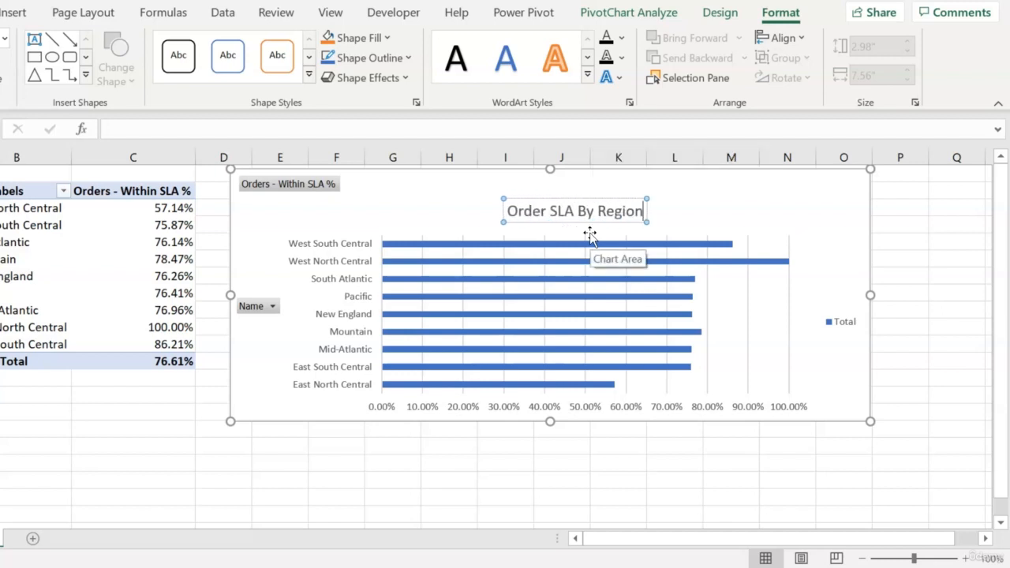
pyautogui.click(827, 207)
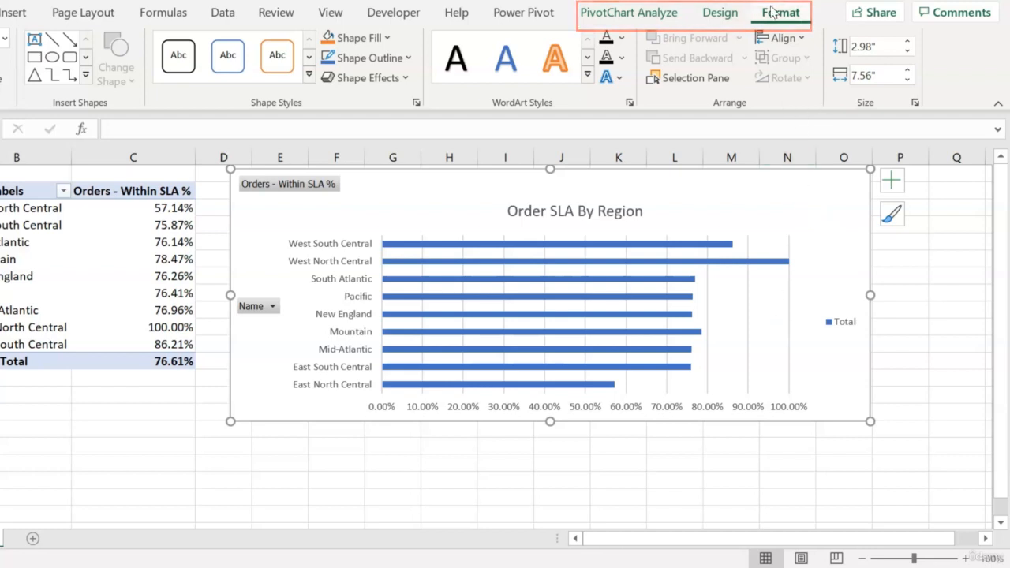
# Preview the available chart styles and keep the first style in the gallery.
pyautogui.click(653, 18)
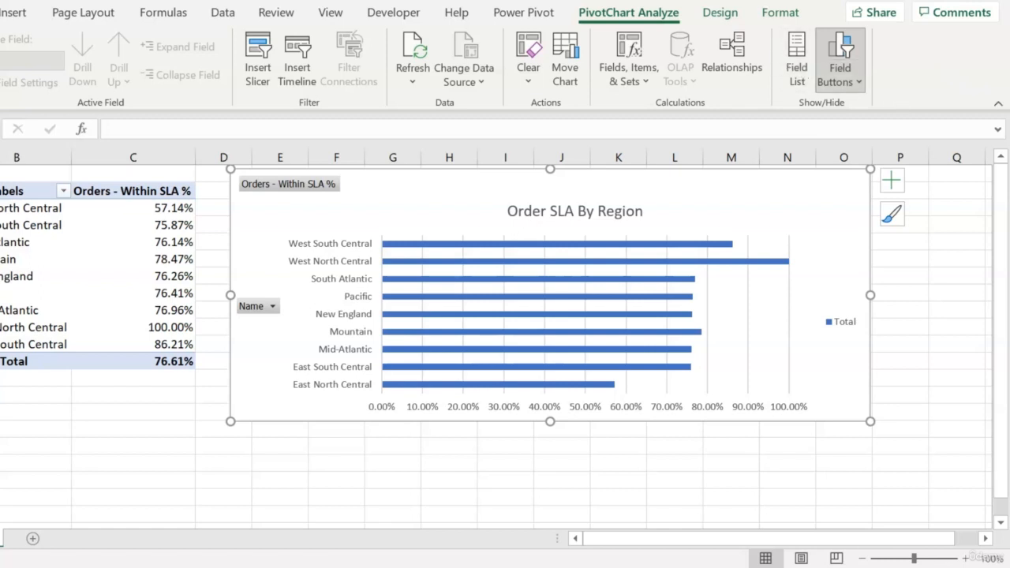
pyautogui.click(720, 13)
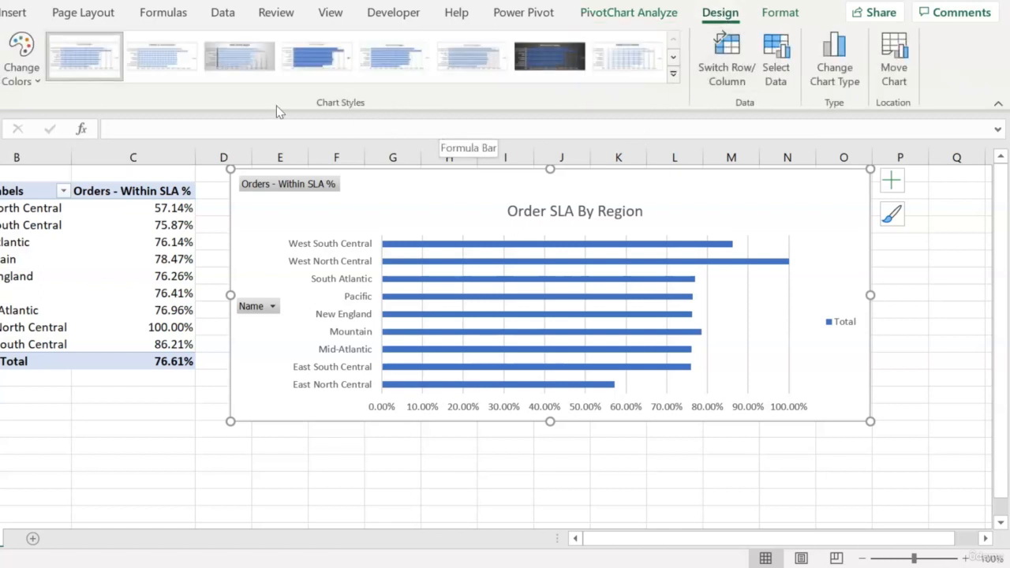
pyautogui.click(673, 74)
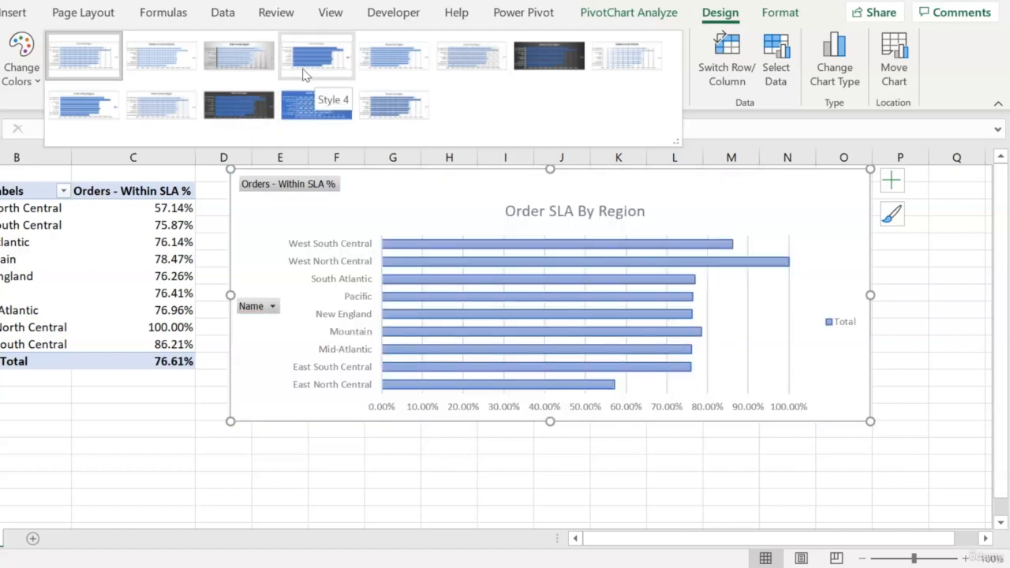
pyautogui.click(87, 60)
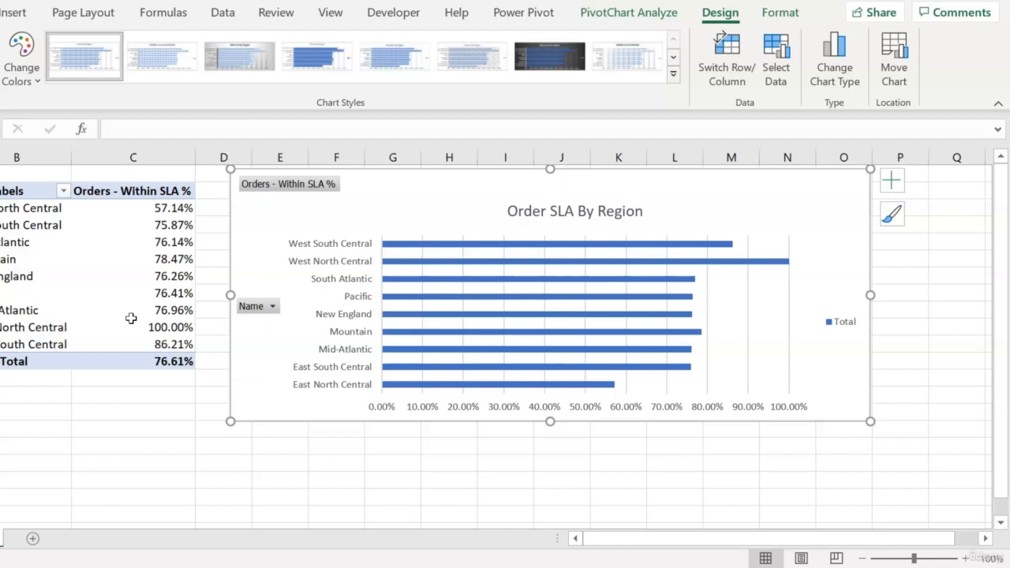
# Move the PivotChart further away from the PivotTable so its upper edge lies just above the PivotTable's header row.
pyautogui.moveTo(131, 318)
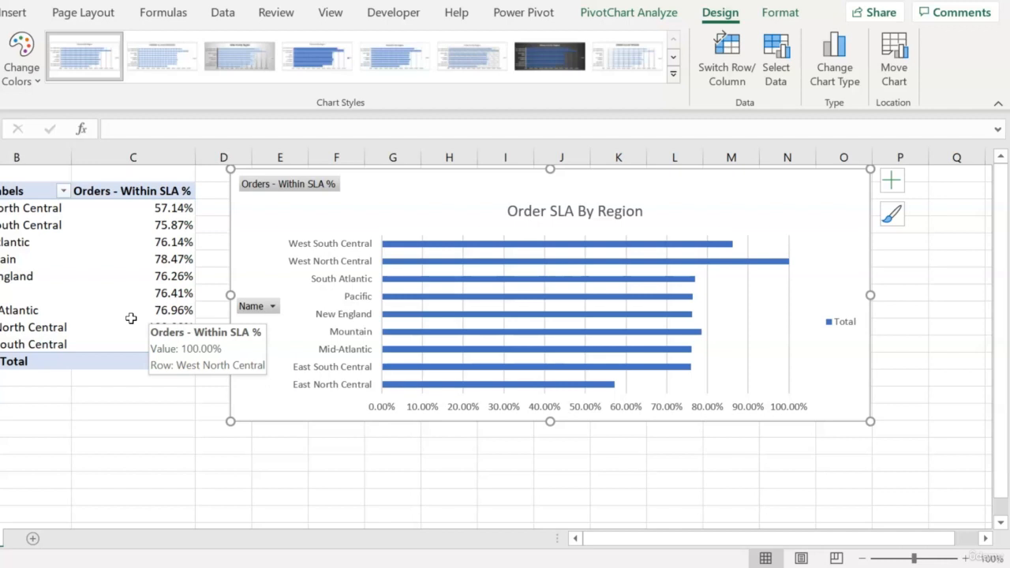
pyautogui.click(158, 241)
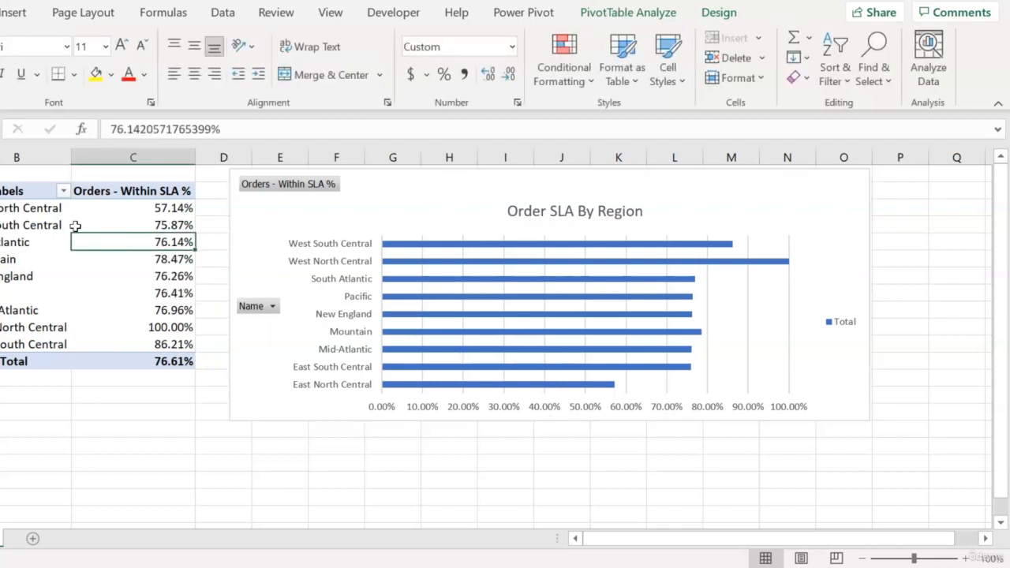
pyautogui.moveTo(684, 184); pyautogui.dragTo(758, 208)
# Add the Name field of the States table to the PivotTable's Rows below the region Name field, and close the field list.
pyautogui.click(175, 259)
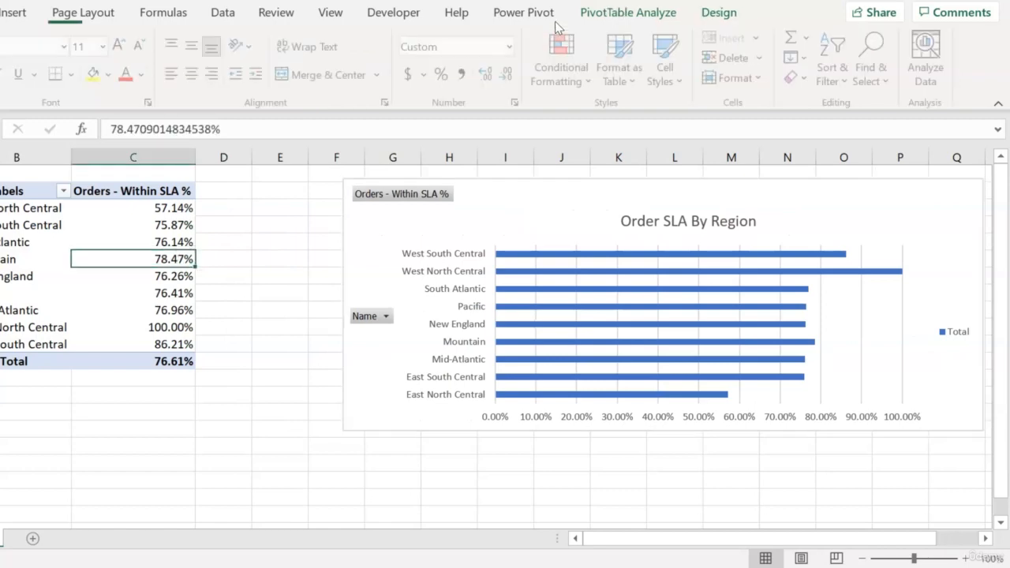
pyautogui.click(628, 14)
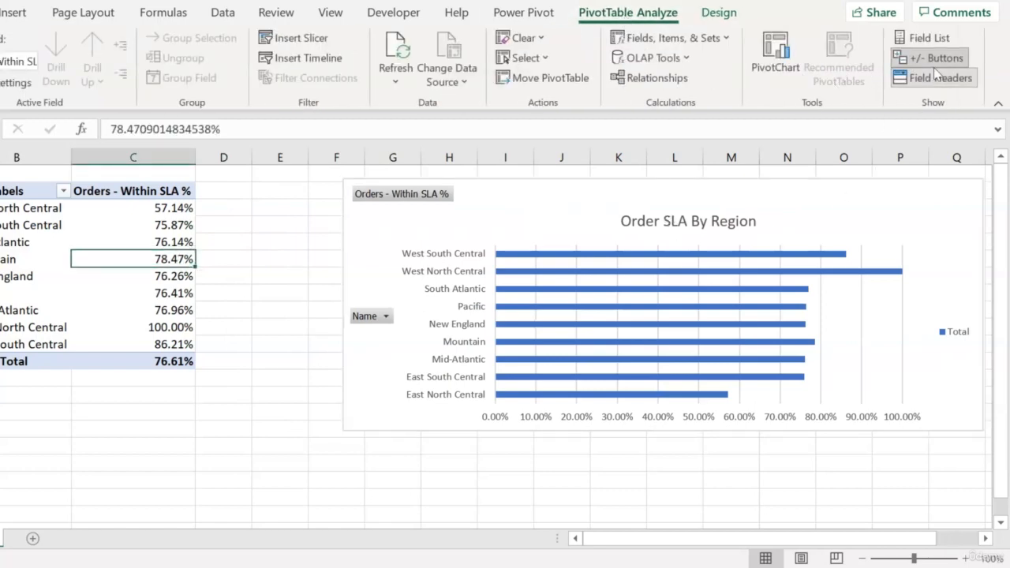
pyautogui.click(909, 38)
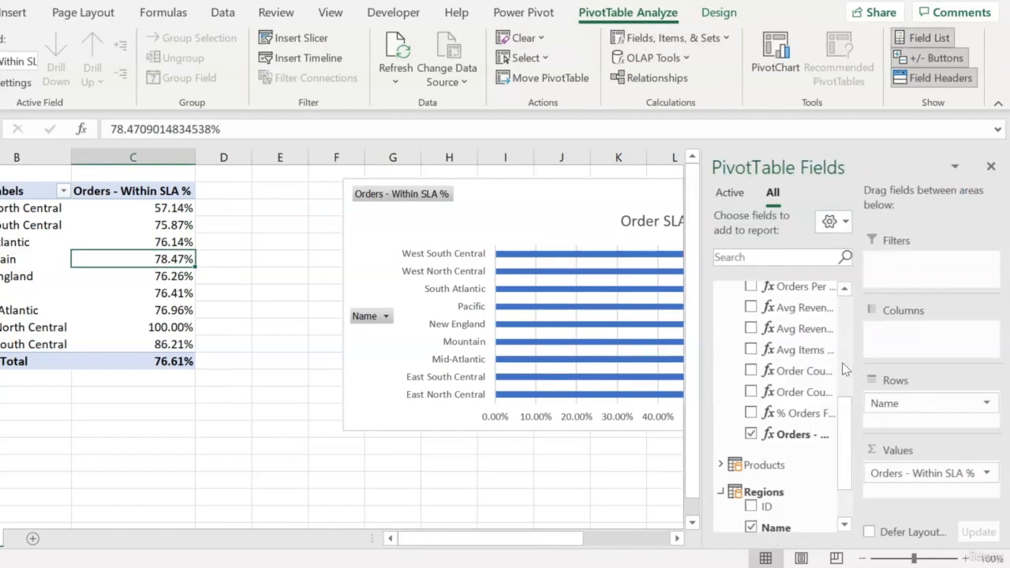
pyautogui.scroll(-1, 846, 461)
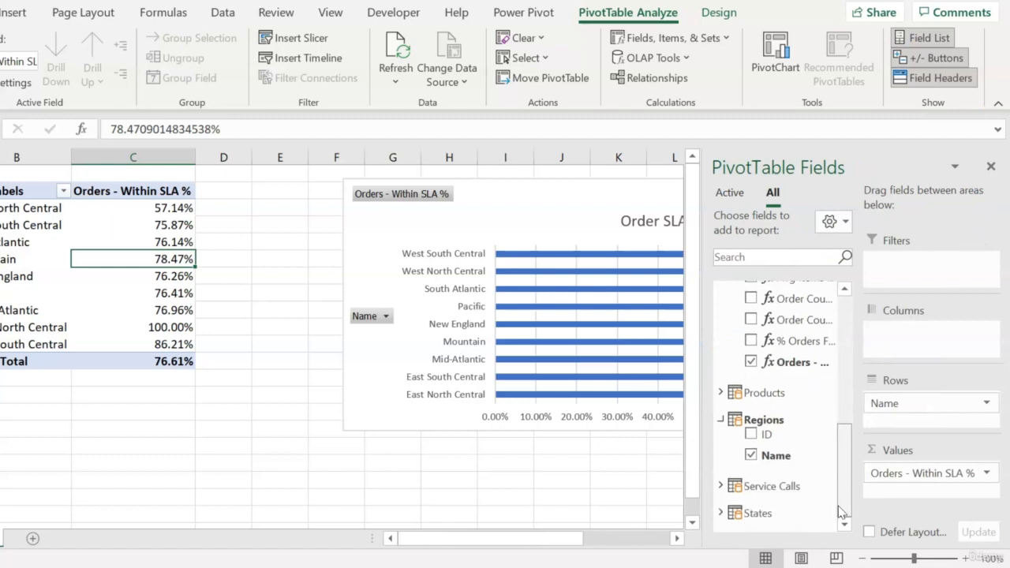
pyautogui.click(760, 514)
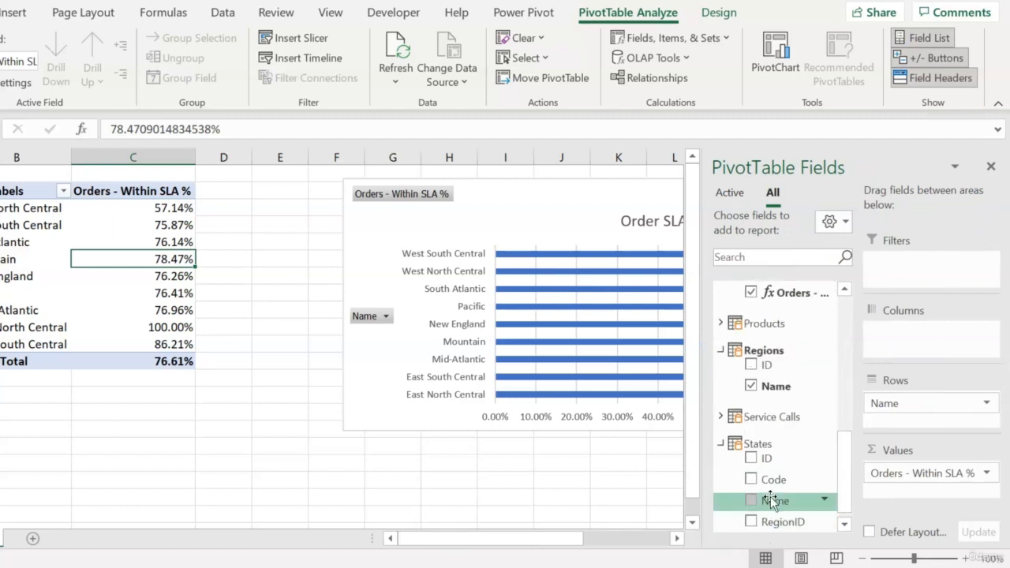
pyautogui.moveTo(772, 500); pyautogui.dragTo(929, 427)
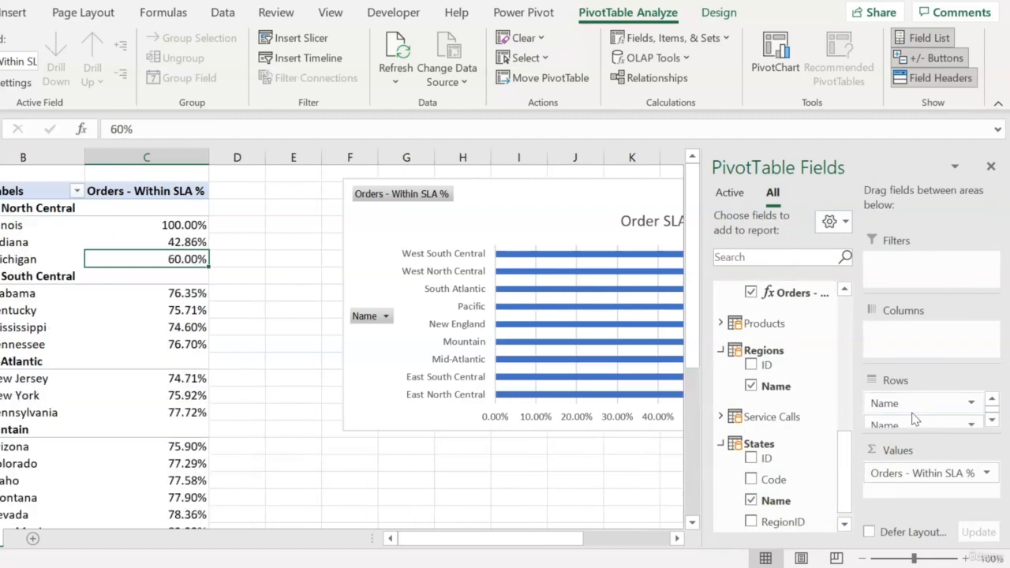
pyautogui.click(991, 166)
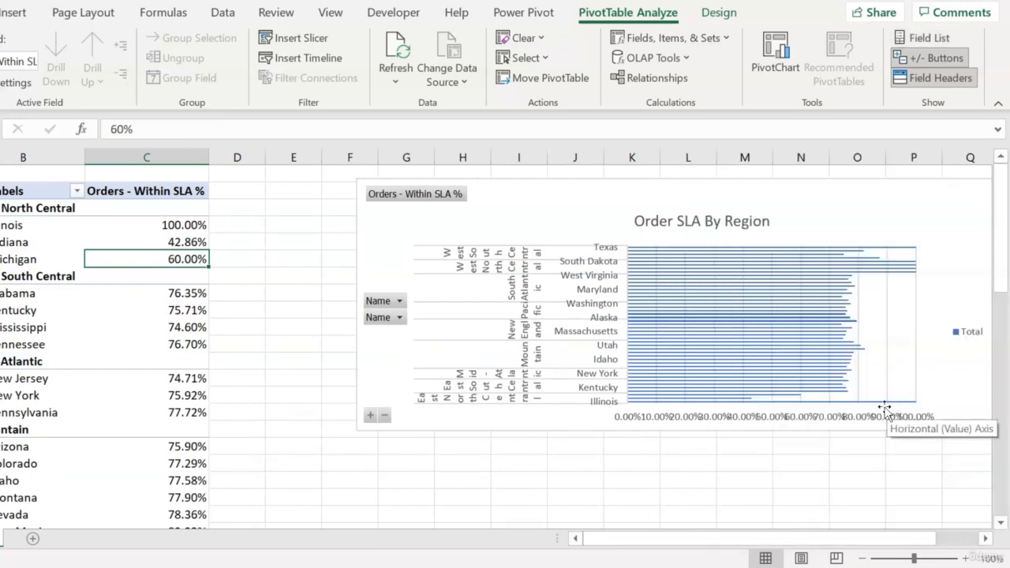
# Remove the States table's Name field from the PivotTable and close the field list.
pyautogui.moveTo(684, 548); pyautogui.dragTo(714, 548)
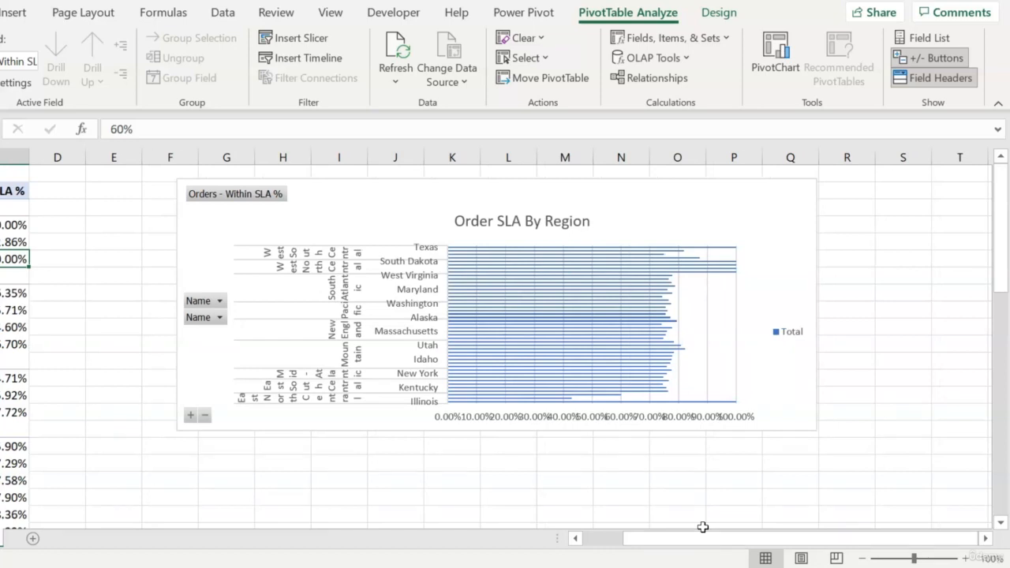
pyautogui.click(699, 197)
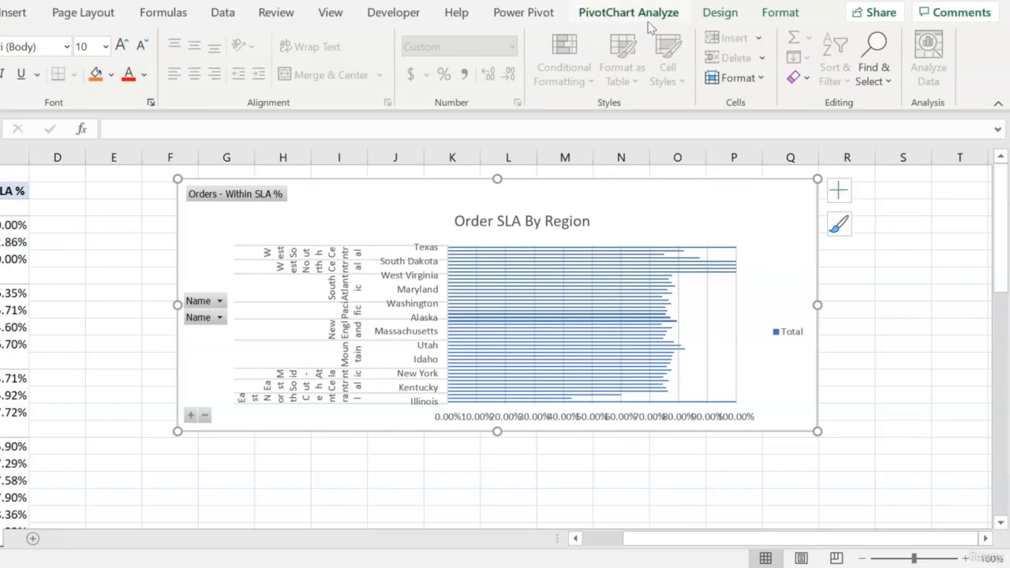
pyautogui.moveTo(813, 538); pyautogui.dragTo(790, 539)
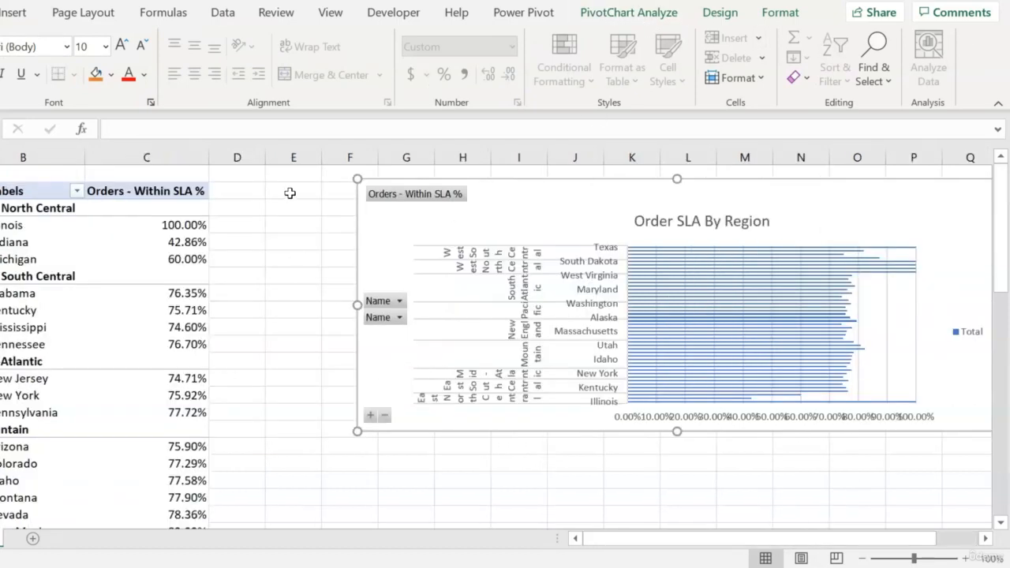
pyautogui.click(146, 225)
pyautogui.click(628, 13)
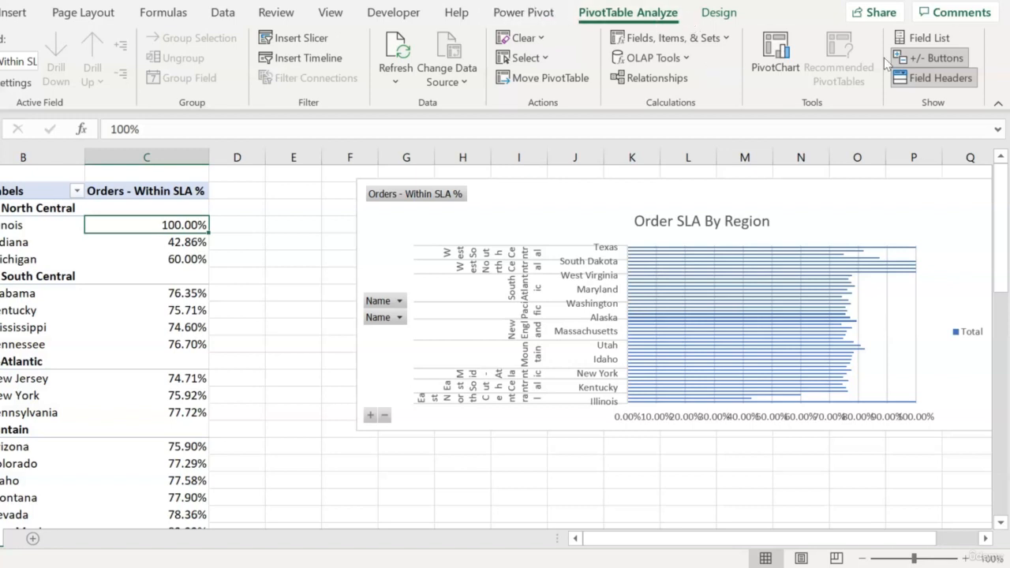
pyautogui.click(928, 38)
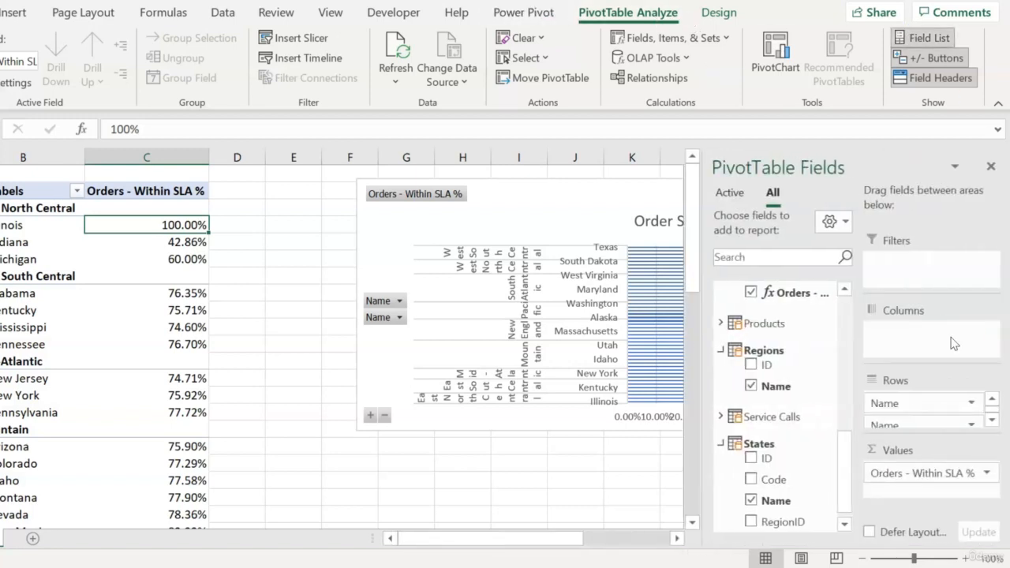
pyautogui.click(752, 499)
pyautogui.click(991, 166)
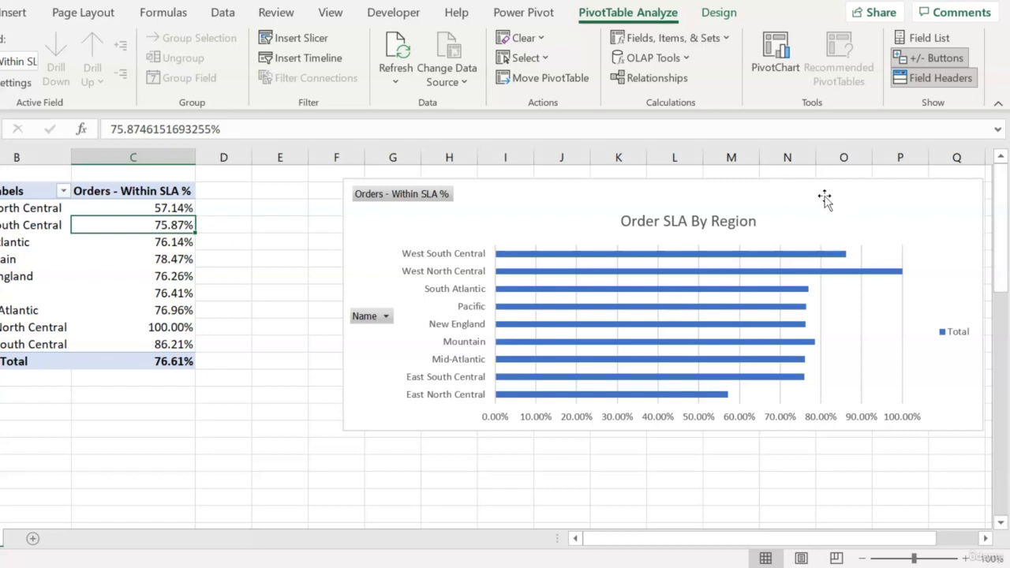
# Delete the PivotChart, and delete columns A through F to remove the PivotTable.
pyautogui.moveTo(823, 196); pyautogui.dragTo(730, 202)
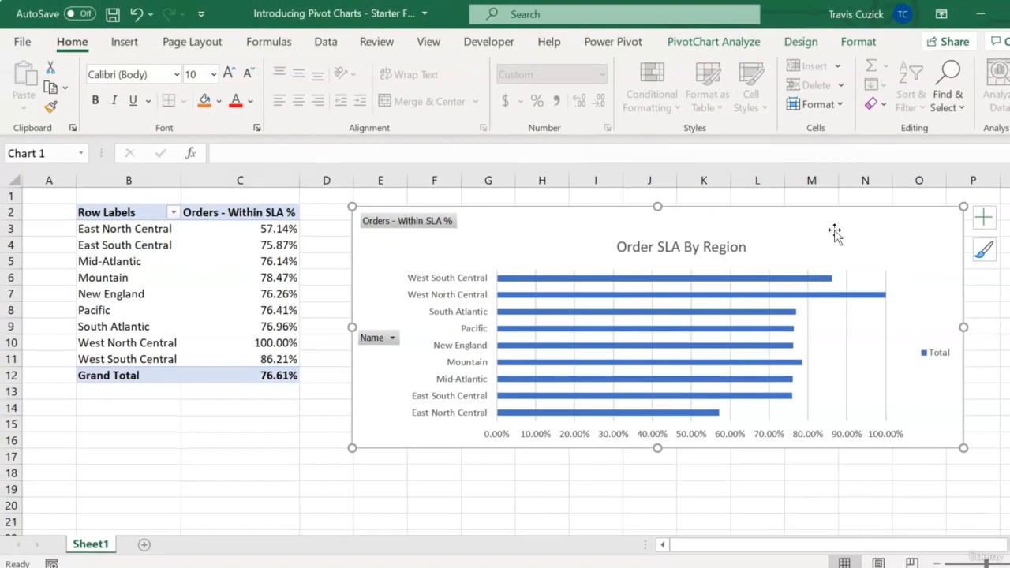
pyautogui.press('Delete')
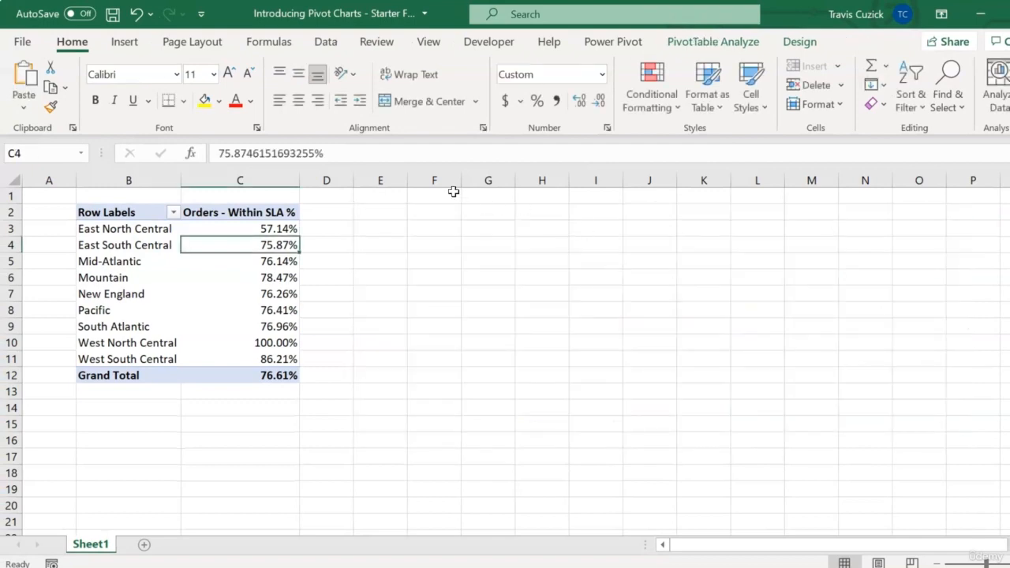
pyautogui.moveTo(454, 183); pyautogui.dragTo(8, 214)
pyautogui.rightClick(442, 268)
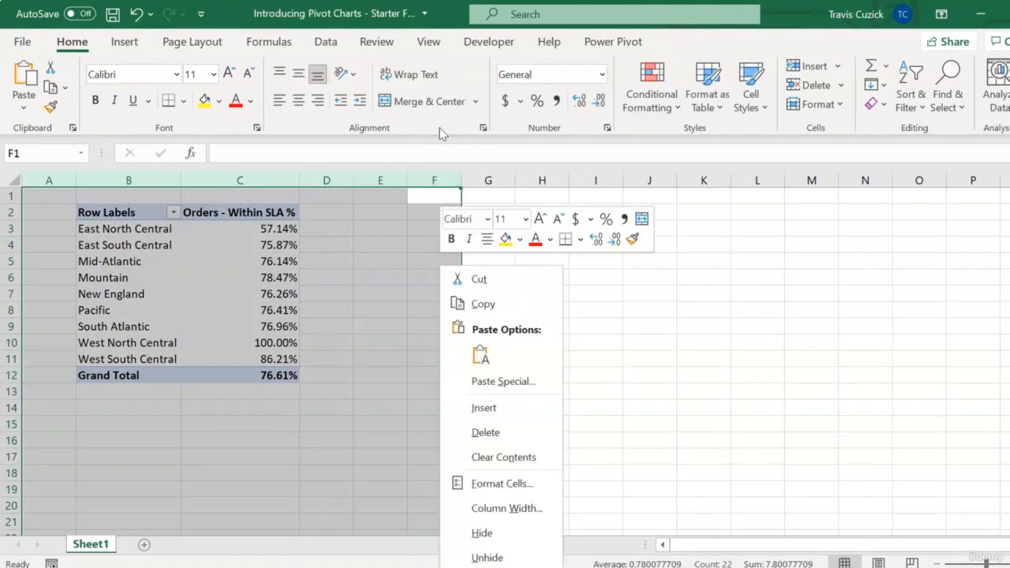
pyautogui.click(486, 433)
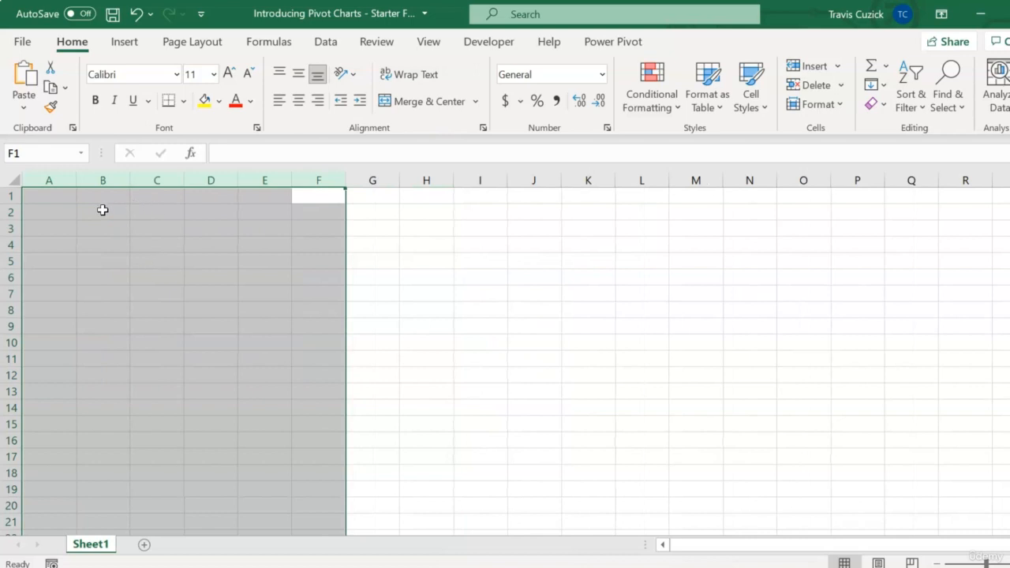
# Insert a standalone PivotChart based on this workbook's Data Model in the existing worksheet at Sheet1!$B$2.
pyautogui.click(103, 211)
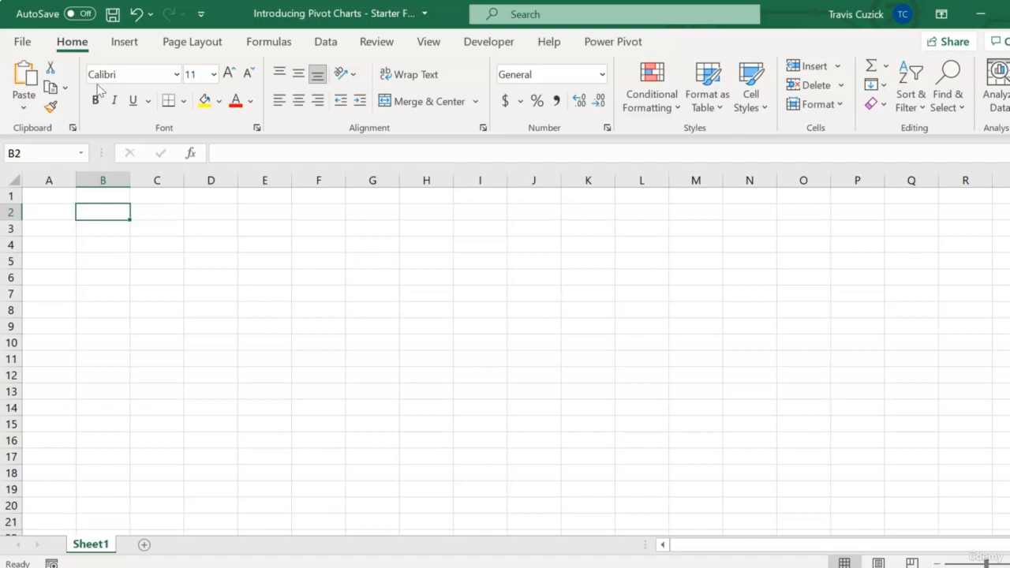
pyautogui.click(125, 44)
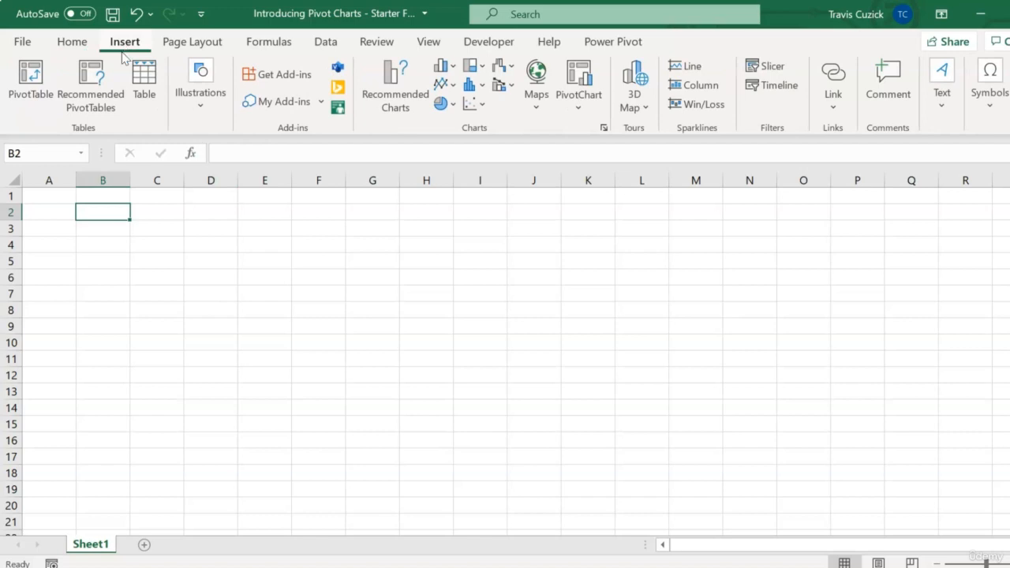
pyautogui.click(579, 113)
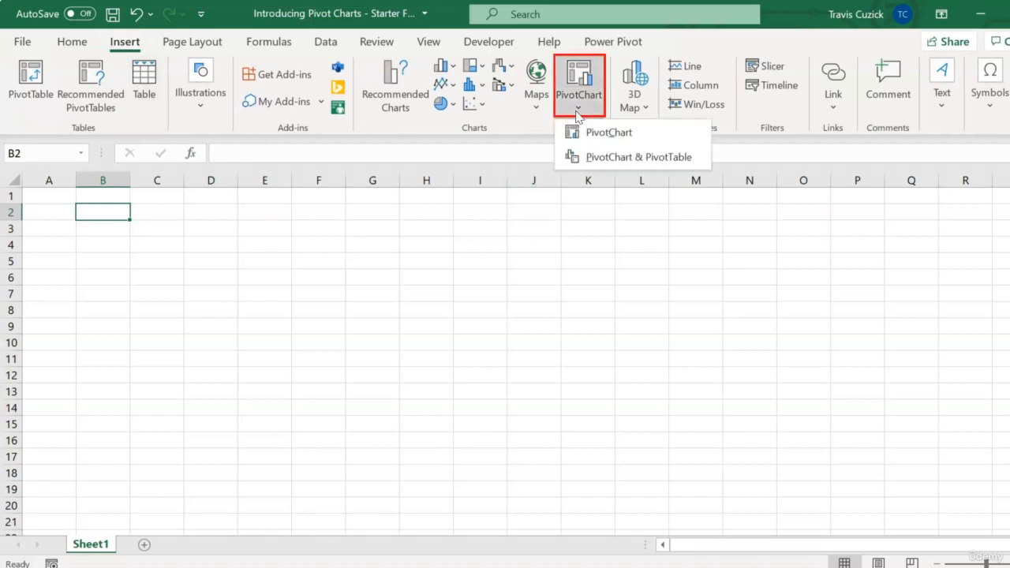
pyautogui.click(670, 133)
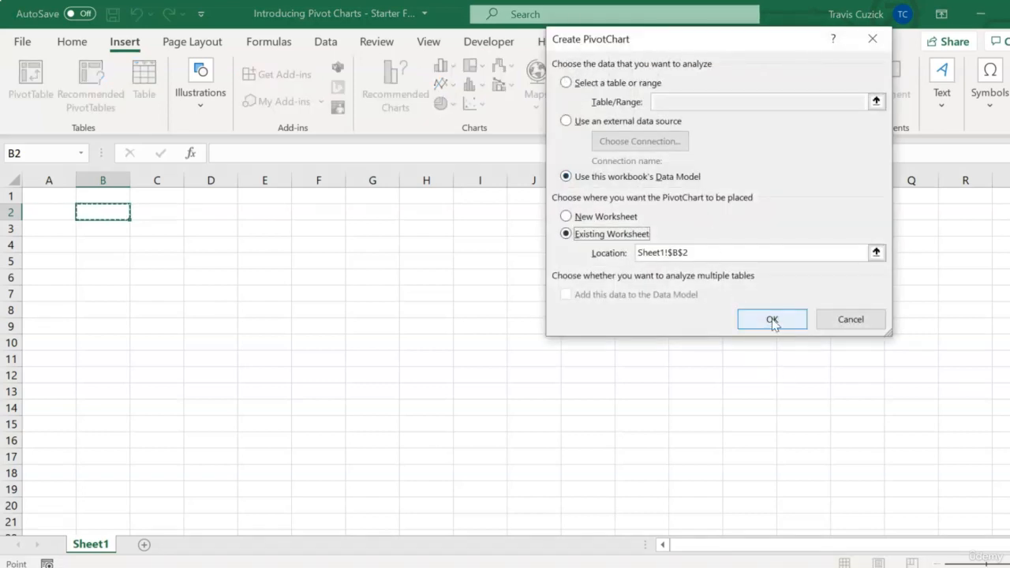
pyautogui.click(772, 321)
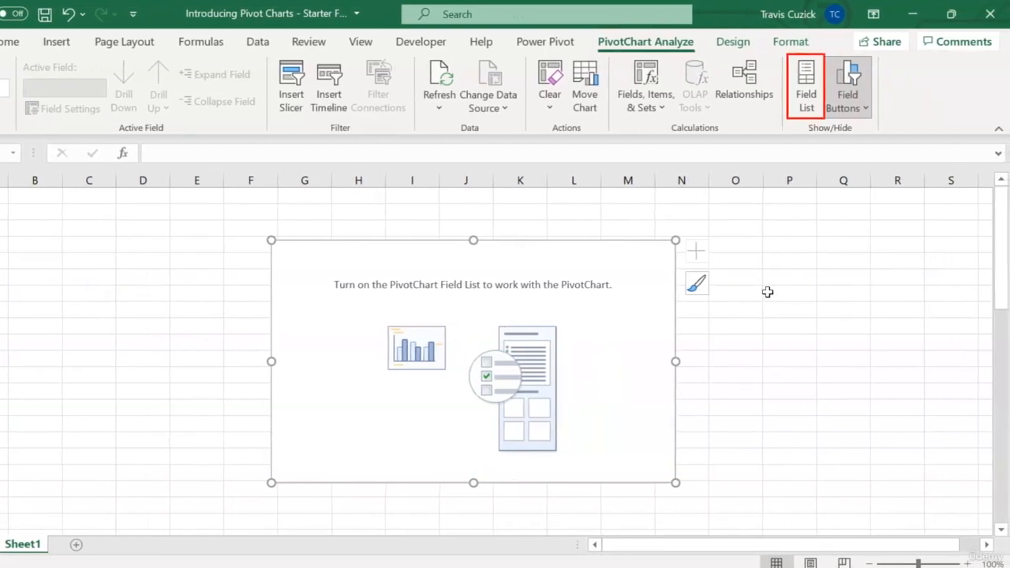
# Show the PivotChart's field list and add Orders - Within SLA % to Values and the Regions table's Name to Axis (Categories).
pyautogui.click(806, 87)
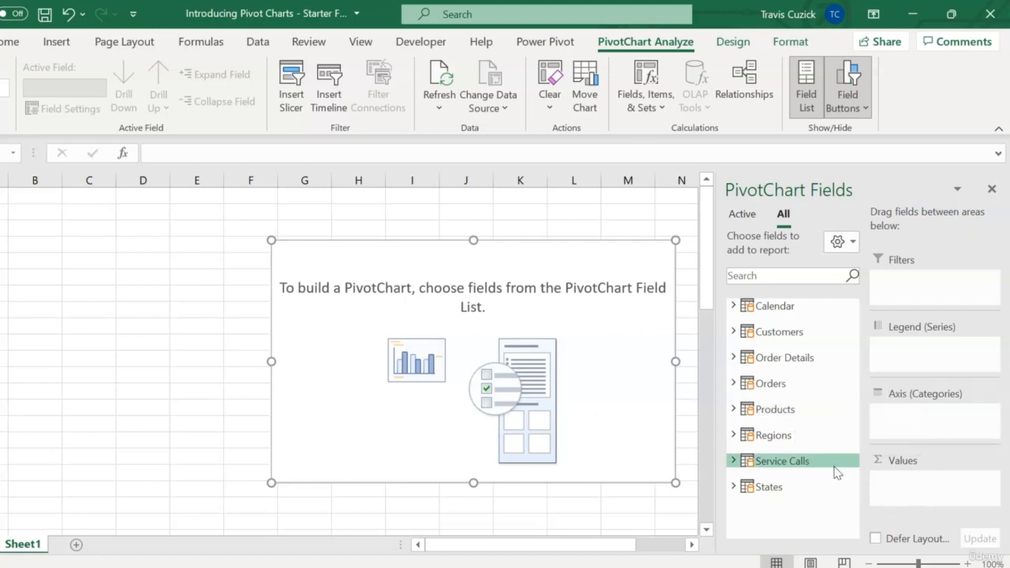
pyautogui.click(734, 384)
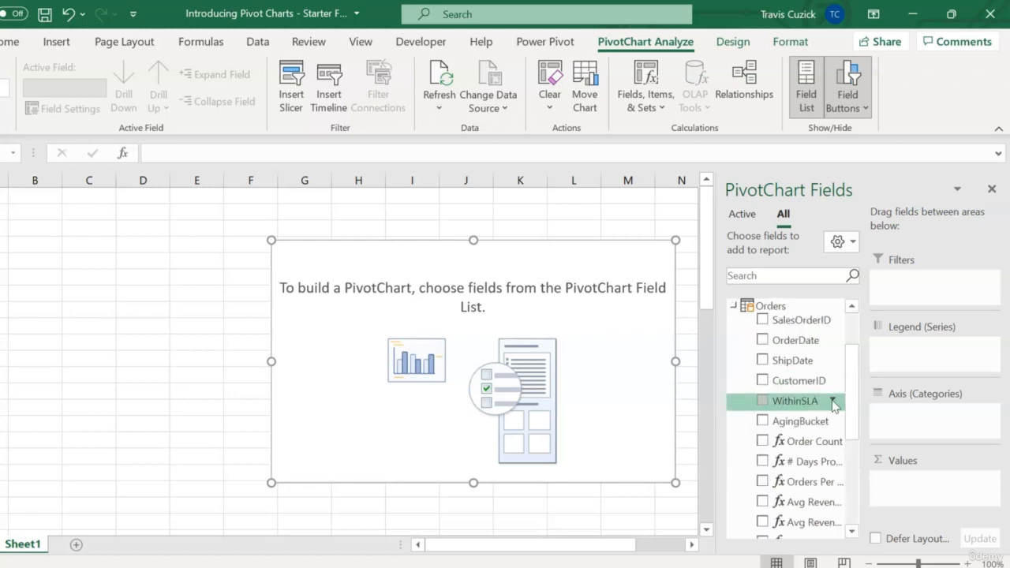
pyautogui.moveTo(856, 411); pyautogui.dragTo(838, 495)
pyautogui.moveTo(788, 416); pyautogui.dragTo(935, 491)
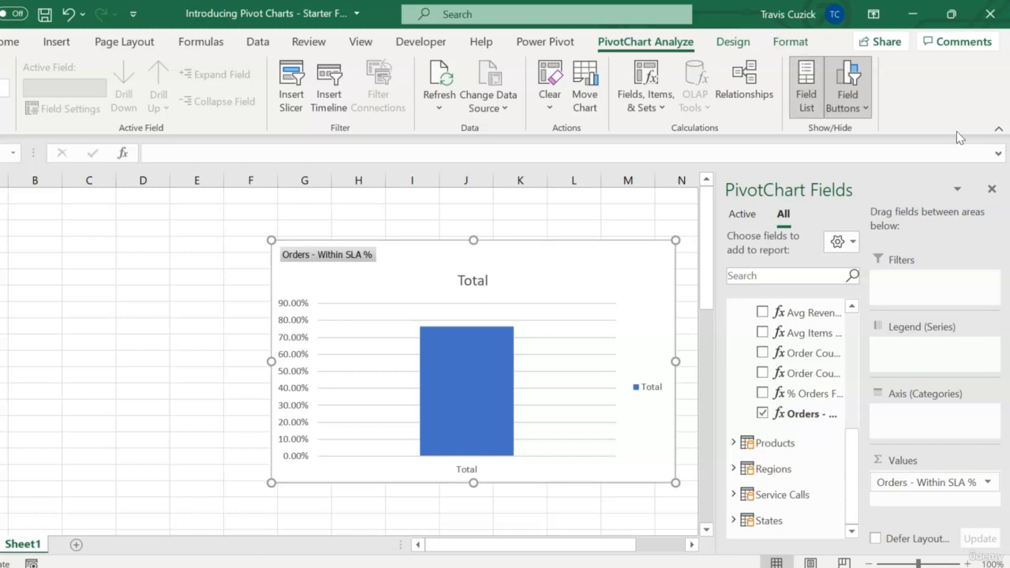
pyautogui.click(731, 471)
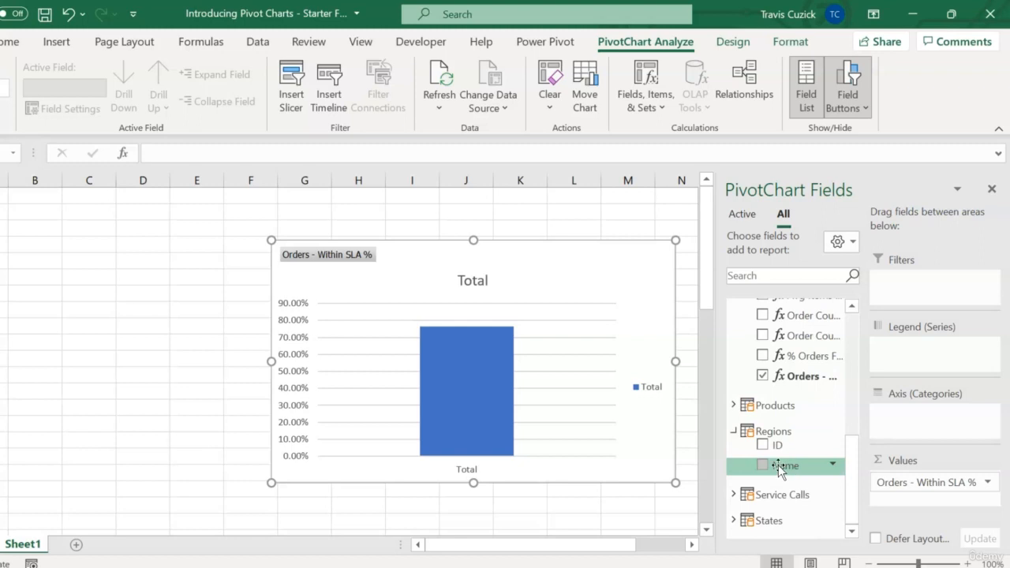
pyautogui.moveTo(778, 465)
pyautogui.mouseDown()
pyautogui.moveTo(816, 477)
pyautogui.moveTo(878, 450)
pyautogui.moveTo(952, 436)
pyautogui.moveTo(932, 419)
pyautogui.mouseUp()
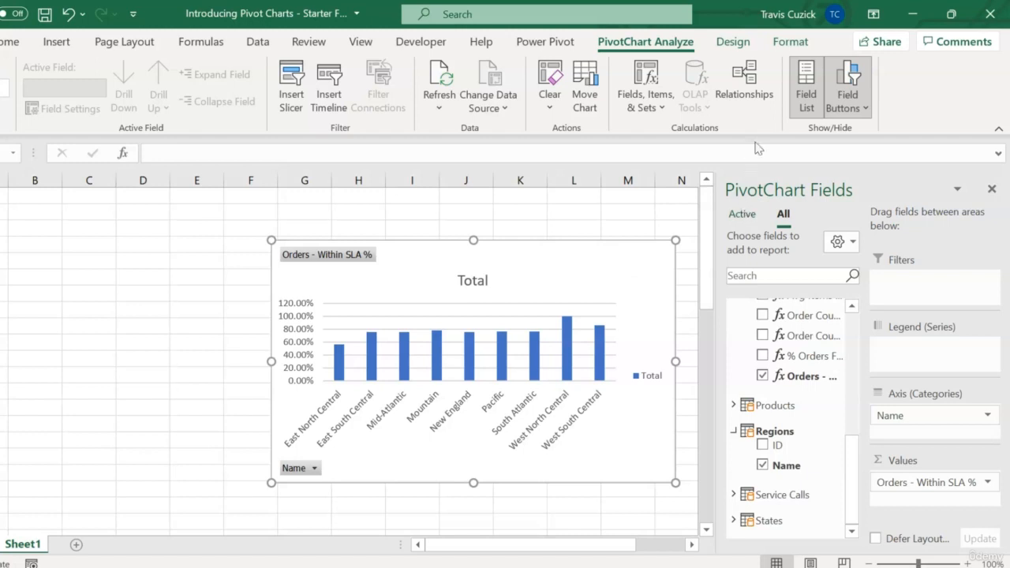
# Change the PivotChart's type to a clustered bar chart and close the field list.
pyautogui.click(733, 44)
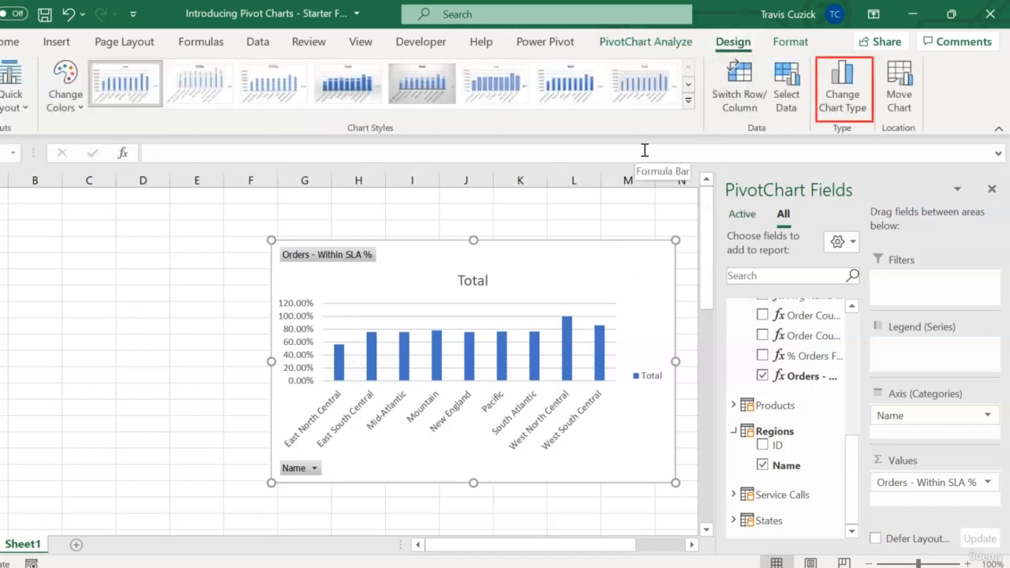
pyautogui.click(844, 87)
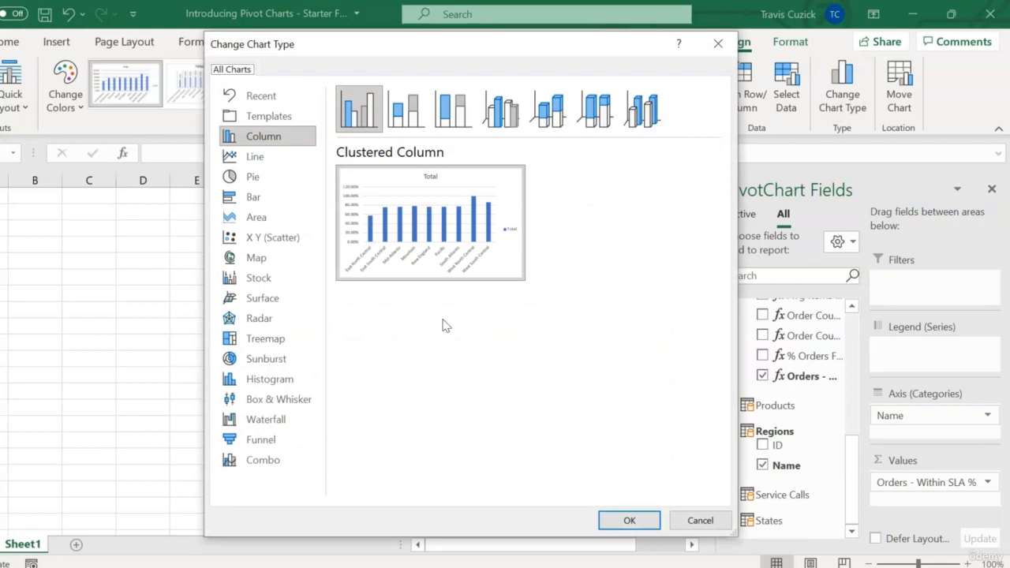
pyautogui.click(253, 197)
pyautogui.click(636, 521)
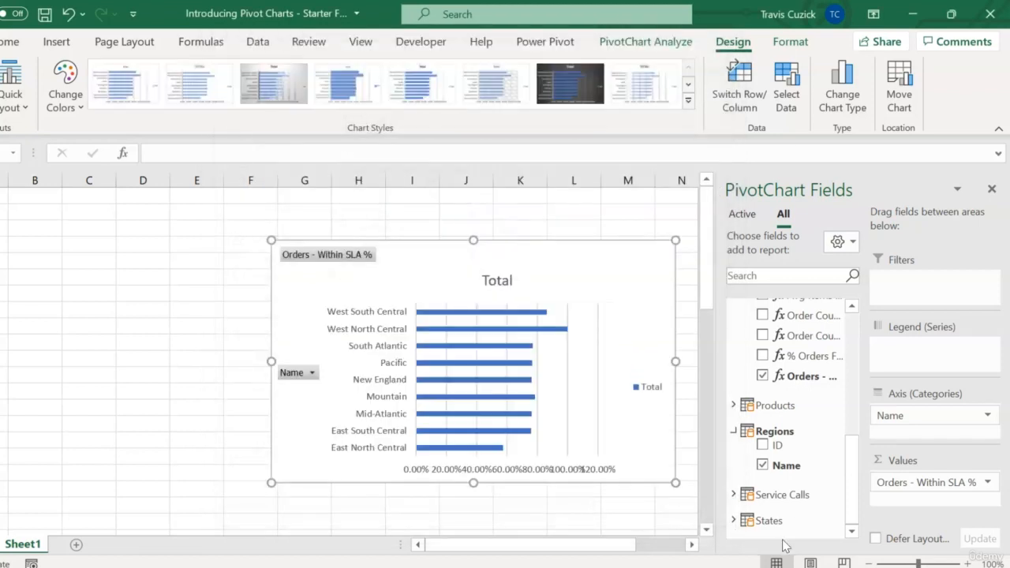
pyautogui.click(993, 190)
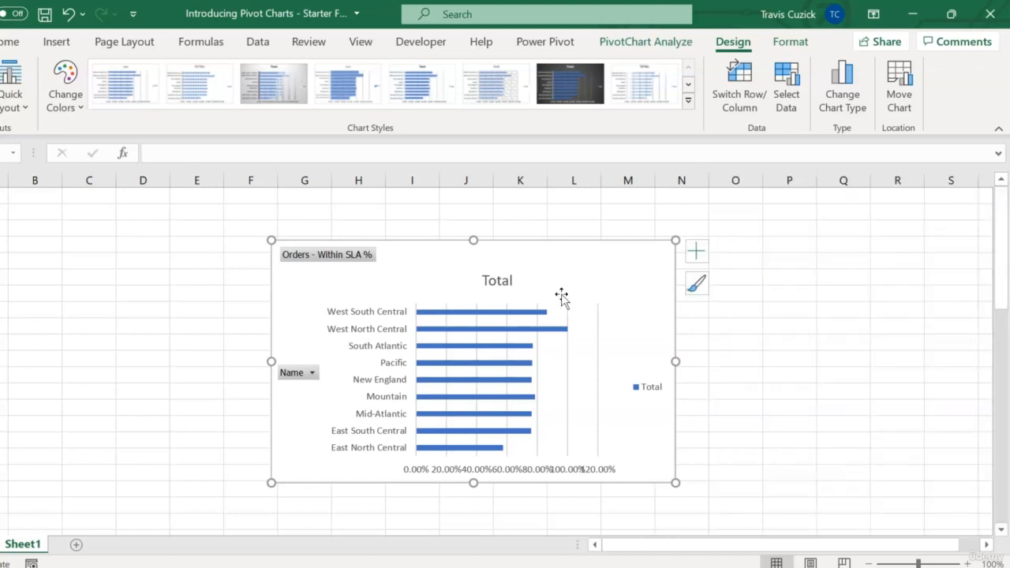
# Widen the PivotChart to column Q and set its horizontal axis maximum bound to 1, closing the axis formatting afterward.
pyautogui.moveTo(676, 361); pyautogui.dragTo(857, 349)
pyautogui.click(610, 476)
pyautogui.rightClick(610, 477)
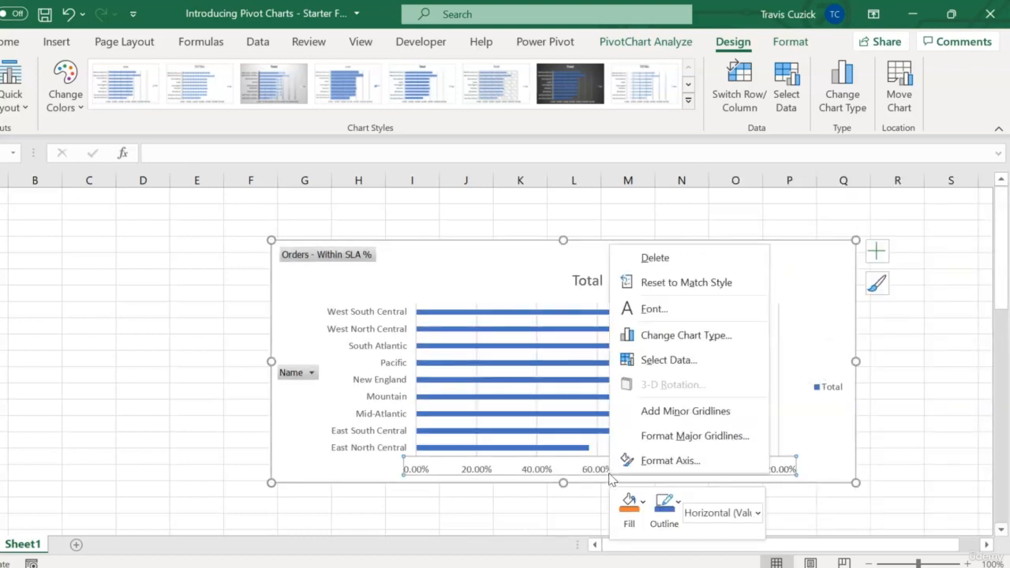
pyautogui.click(663, 460)
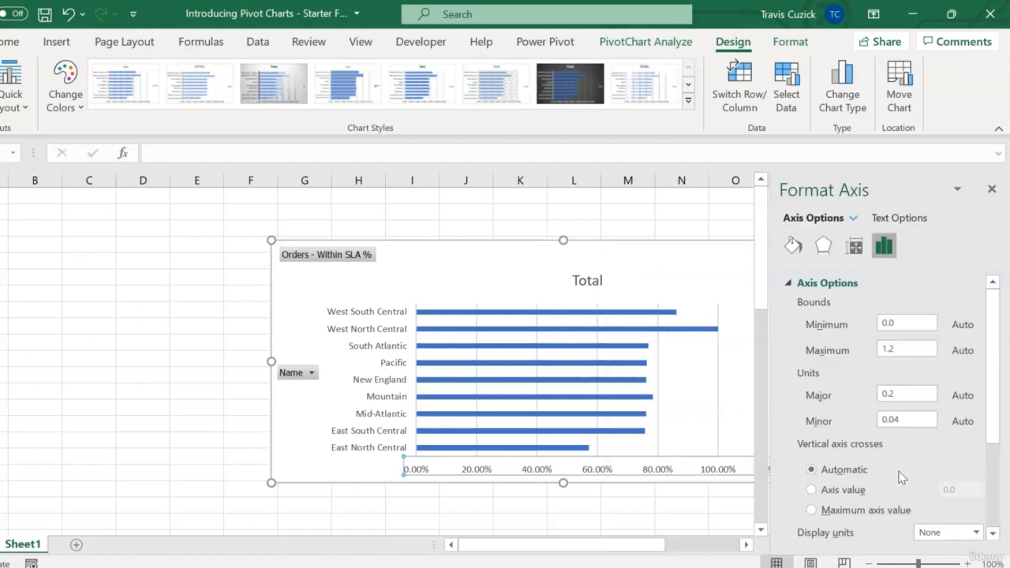
pyautogui.click(912, 347)
pyautogui.press('BackSpace')
pyautogui.press('BackSpace')
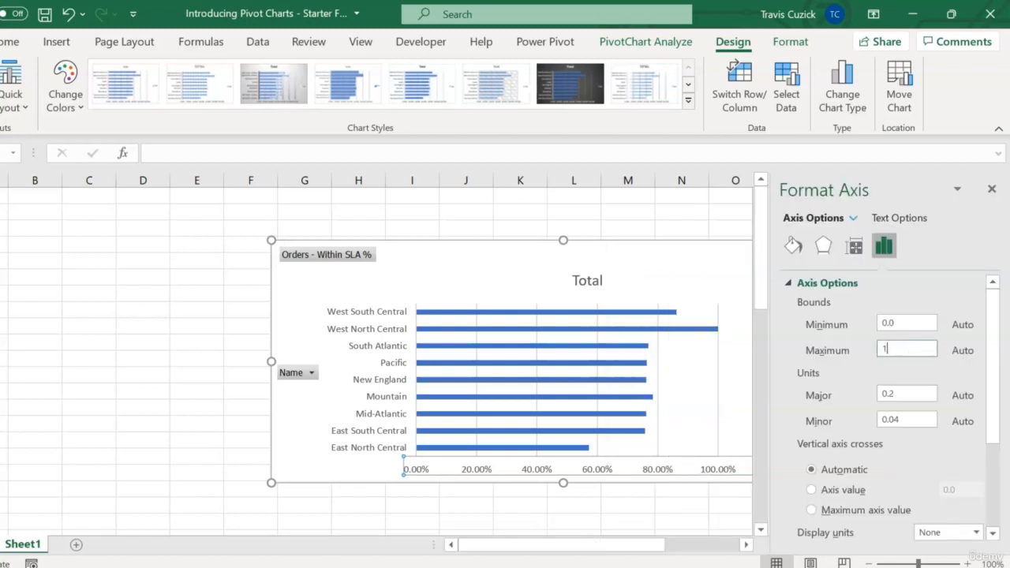
pyautogui.click(992, 189)
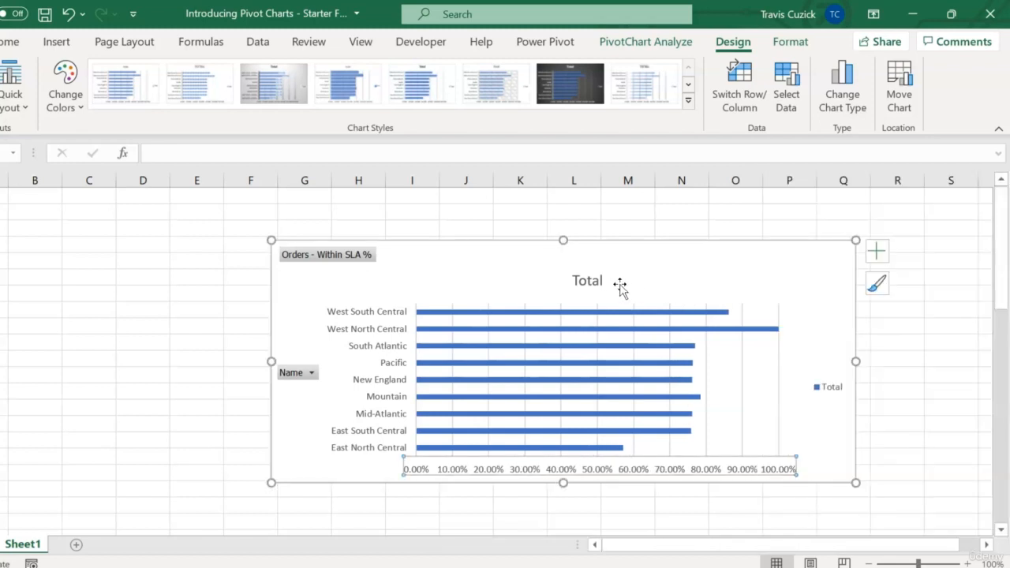
# Replace the chart title with "Order SLA By Region".
pyautogui.click(582, 280)
pyautogui.doubleClick(583, 280)
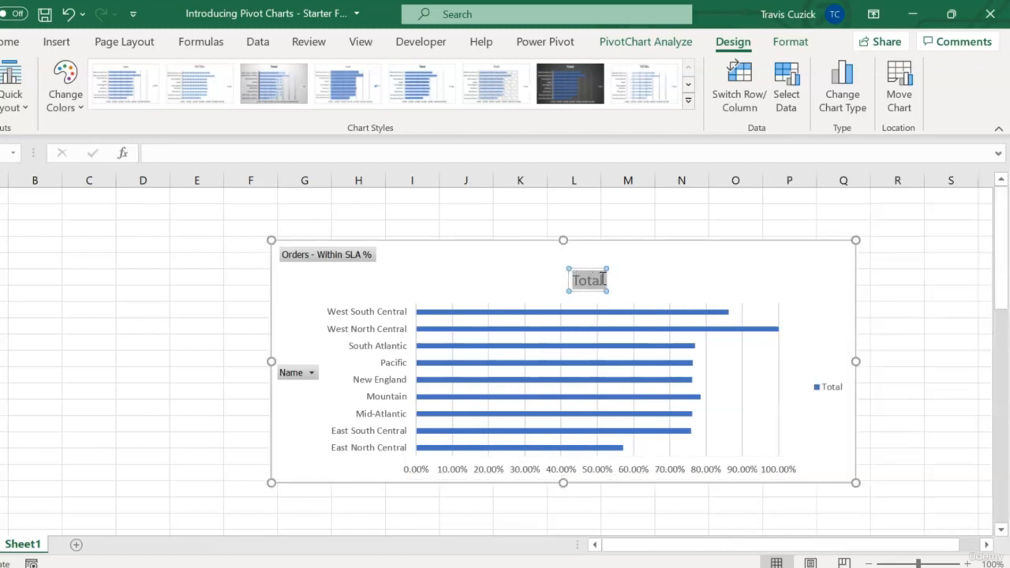
pyautogui.press('BackSpace')
pyautogui.write('Order SLA By Region')
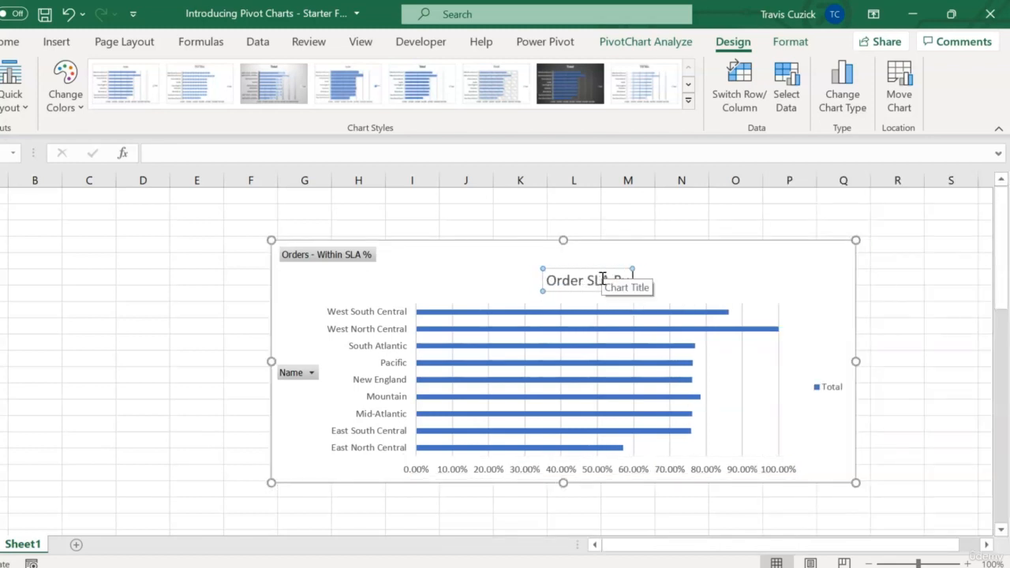
pyautogui.click(790, 289)
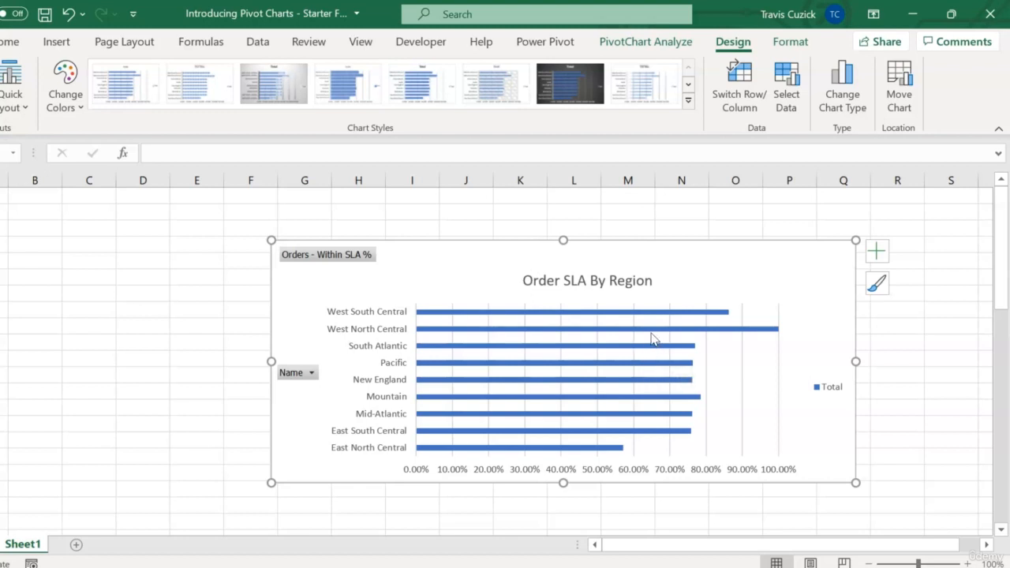
# Insert a slicer for the PivotChart on the LoyaltyClubMember field of the Customers table.
pyautogui.moveTo(652, 338)
pyautogui.click(666, 45)
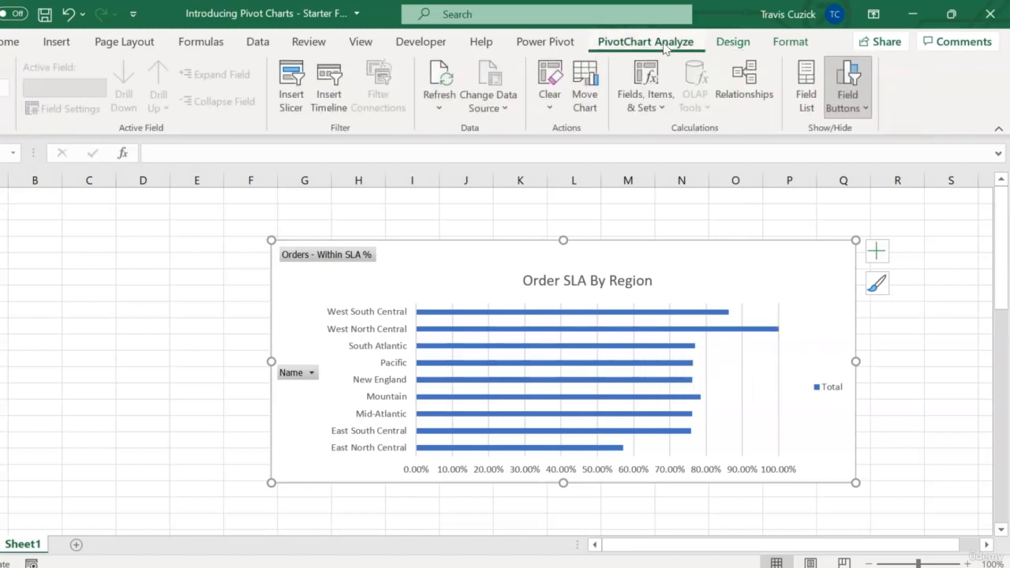
pyautogui.click(298, 92)
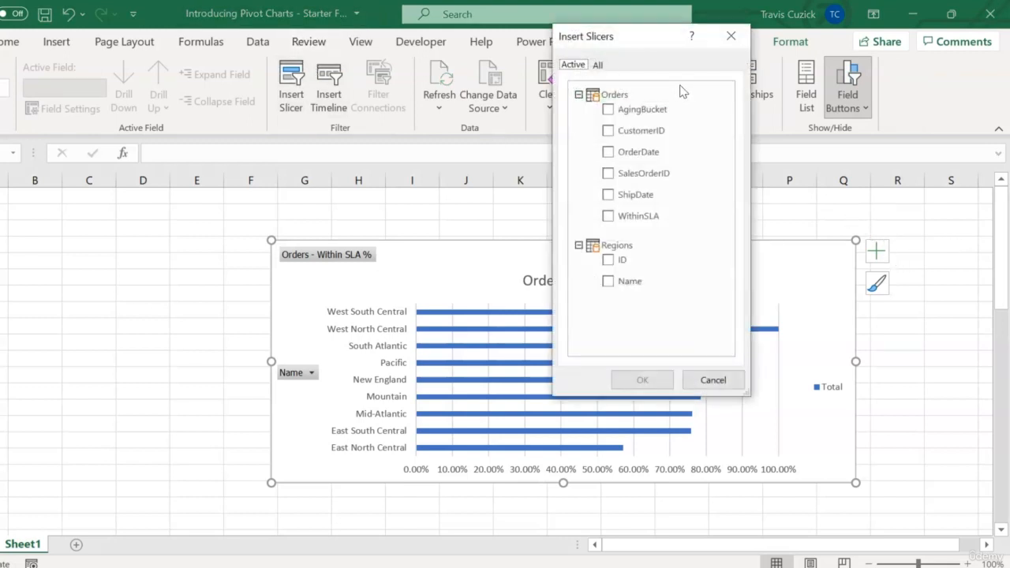
pyautogui.click(599, 67)
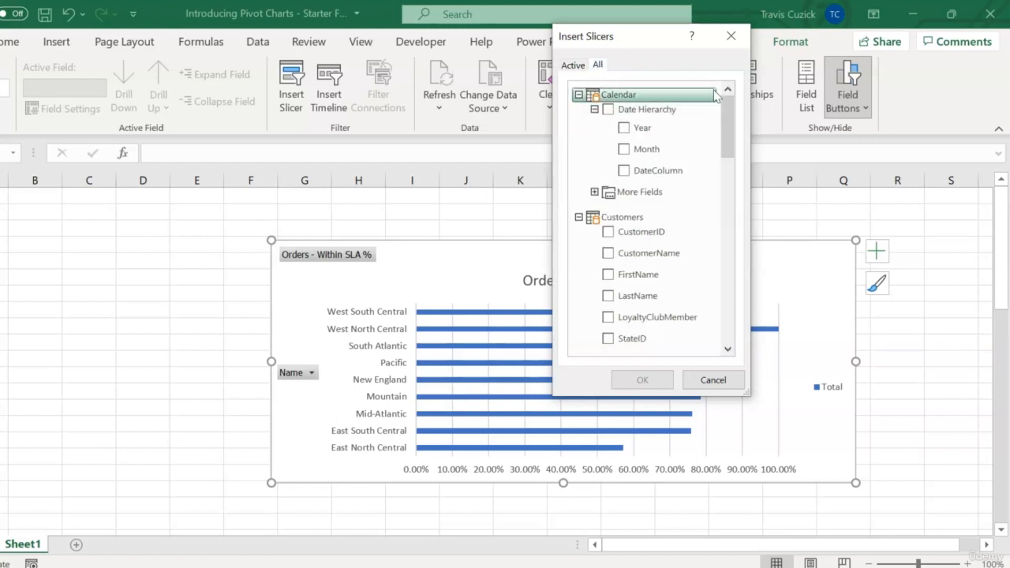
pyautogui.moveTo(728, 116); pyautogui.dragTo(724, 135)
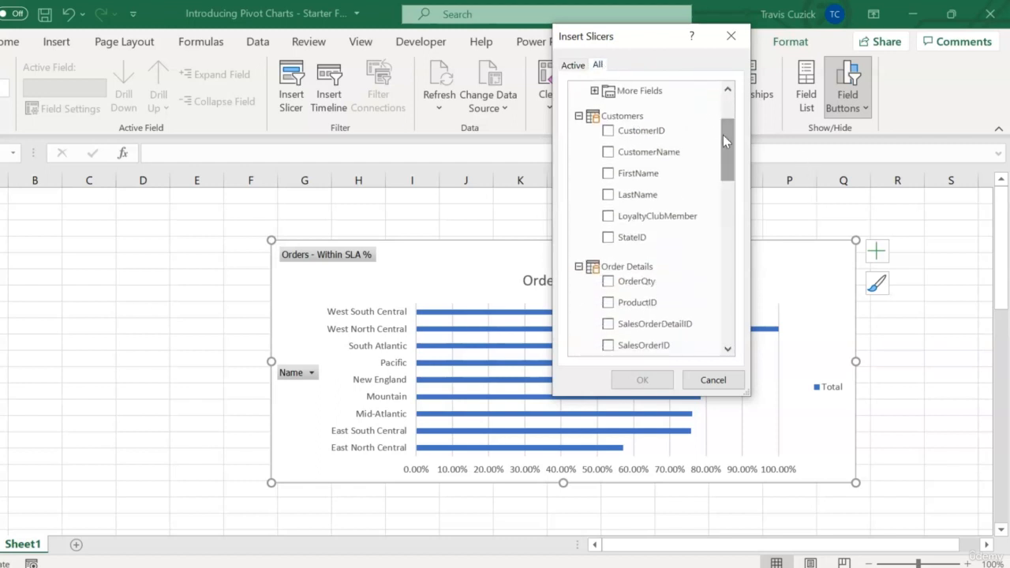
pyautogui.click(608, 218)
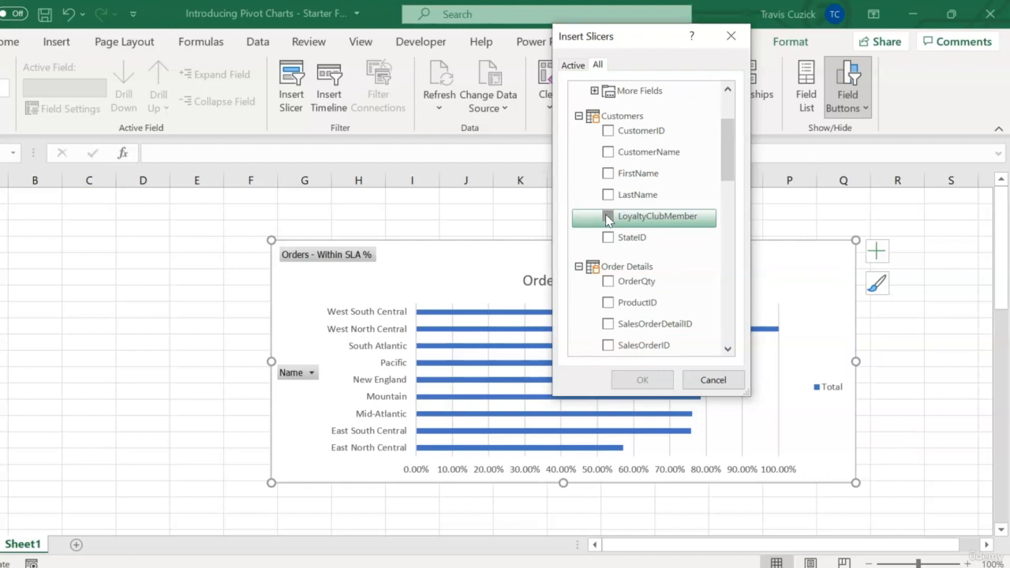
pyautogui.click(643, 380)
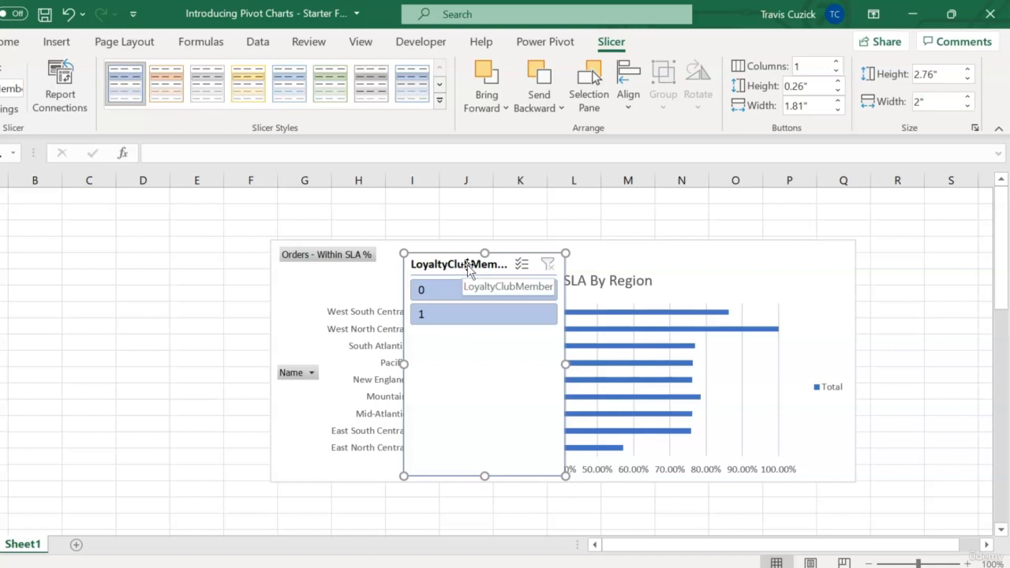
# Move the LoyaltyClubMember slicer off the chart to start at column B, and resize it to about 1.12" high and 2.7" wide.
pyautogui.moveTo(466, 266); pyautogui.dragTo(56, 246)
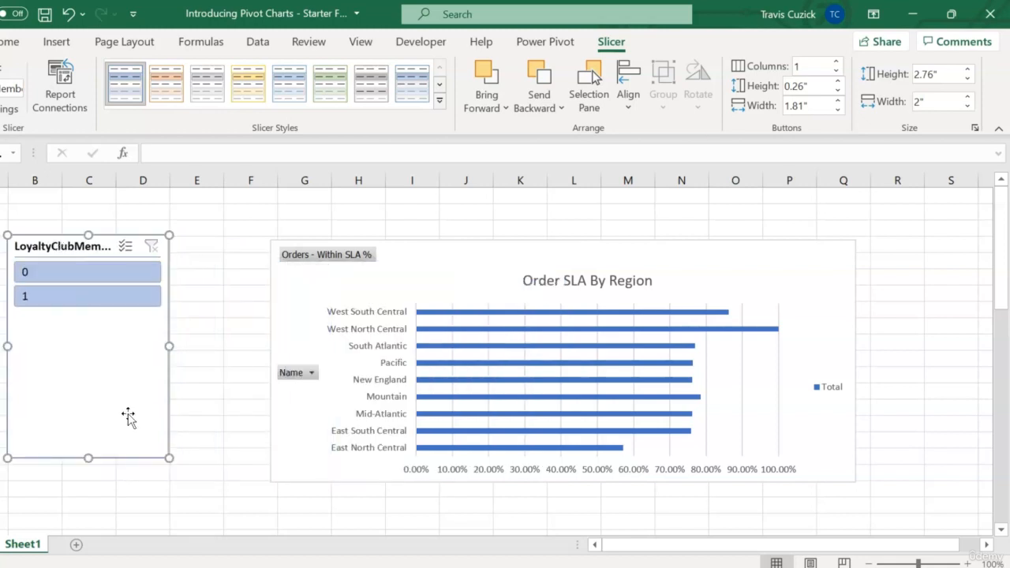
pyautogui.moveTo(155, 329); pyautogui.dragTo(157, 324)
pyautogui.moveTo(156, 280); pyautogui.dragTo(226, 290)
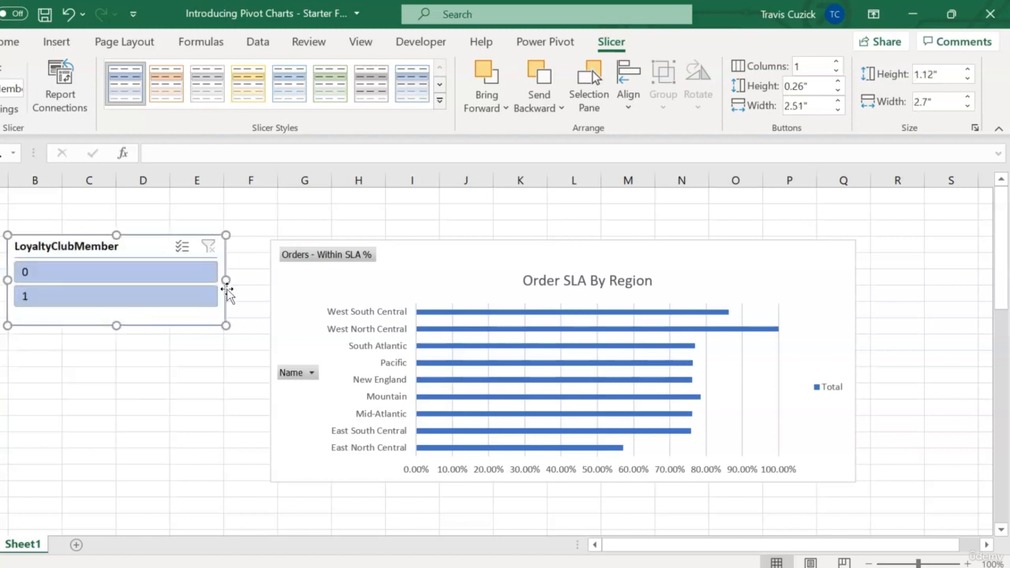
# Filter the PivotChart with the LoyaltyClubMember slicer, alternating between 0 and 1 and ending on 0.
pyautogui.click(101, 281)
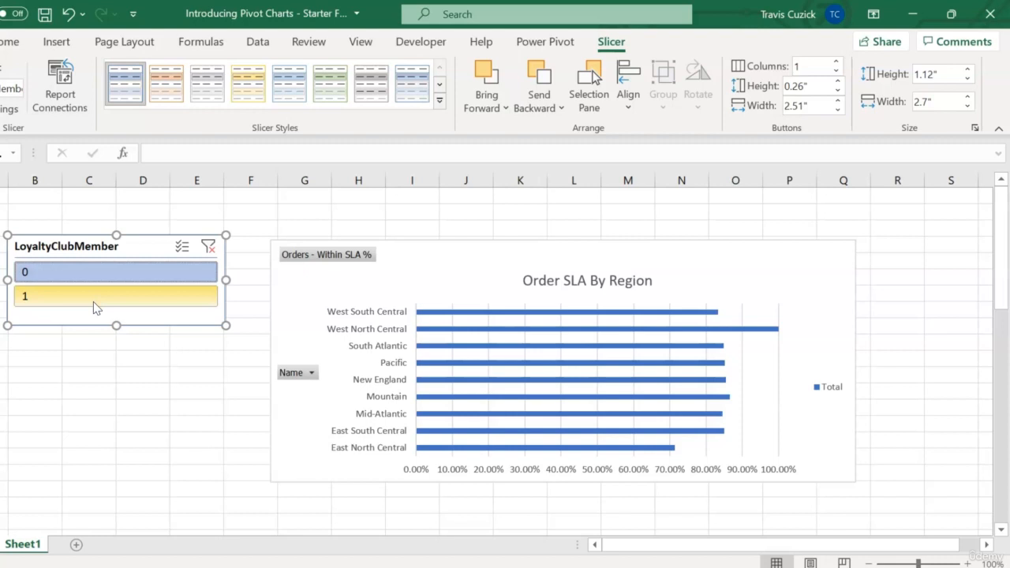
pyautogui.click(93, 301)
pyautogui.click(109, 272)
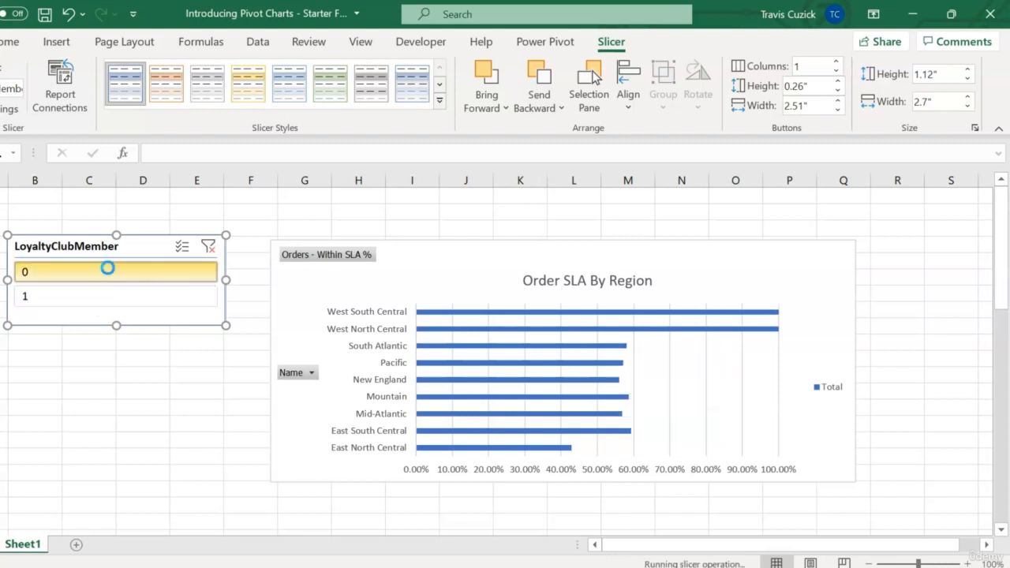
pyautogui.click(101, 299)
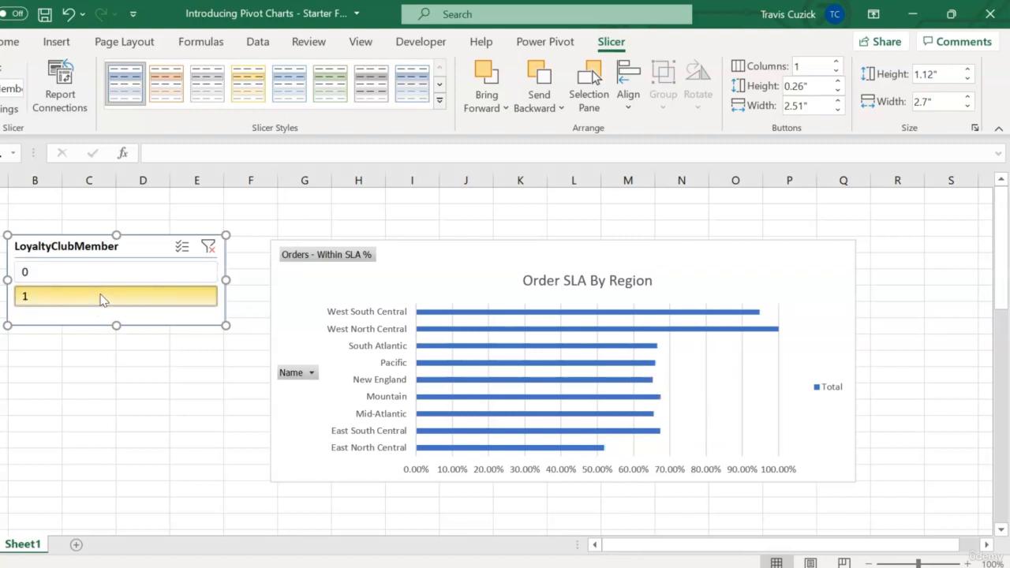
pyautogui.click(113, 278)
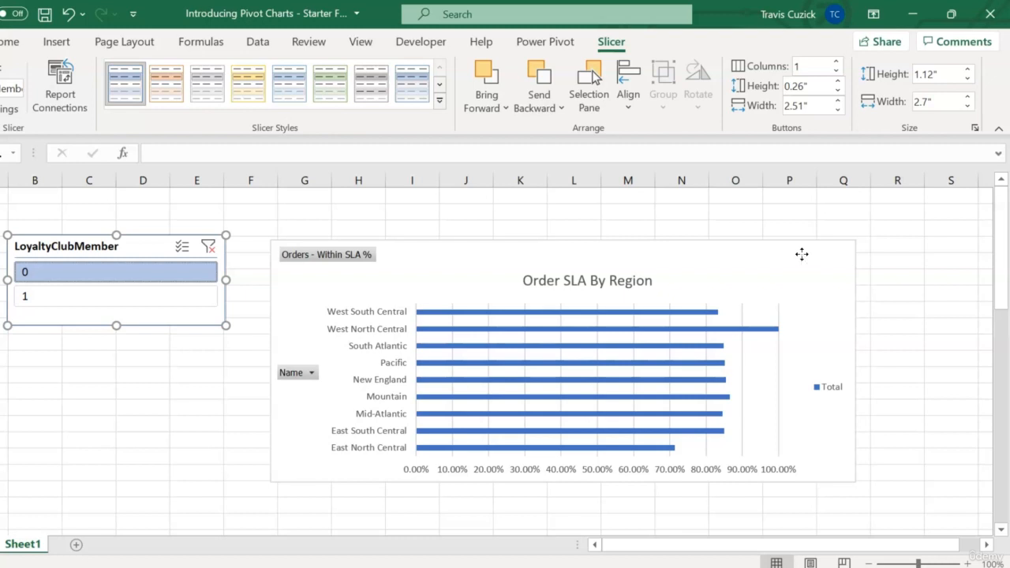
# Change the PivotChart's type to Clustered Column.
pyautogui.click(802, 258)
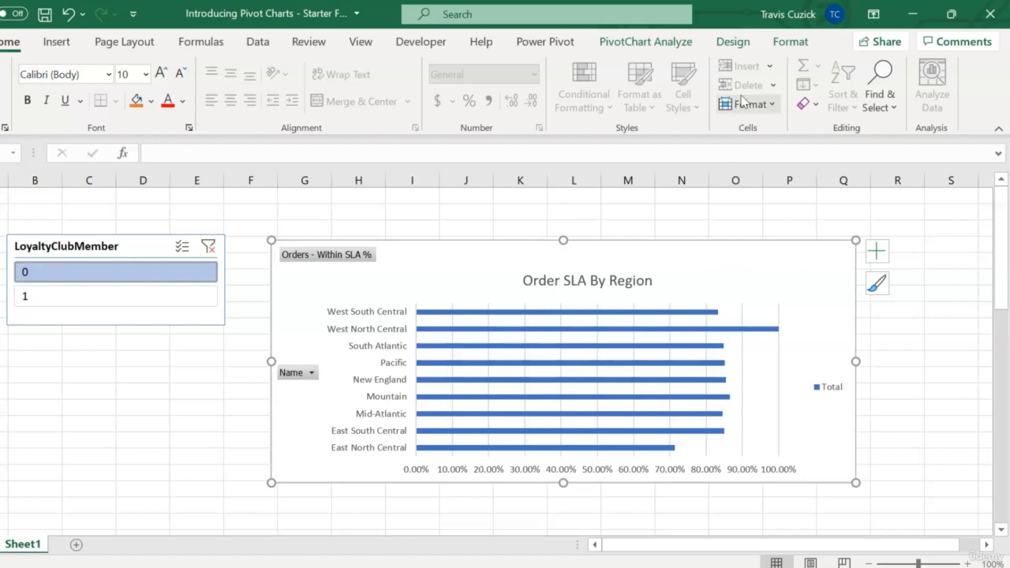
pyautogui.click(733, 42)
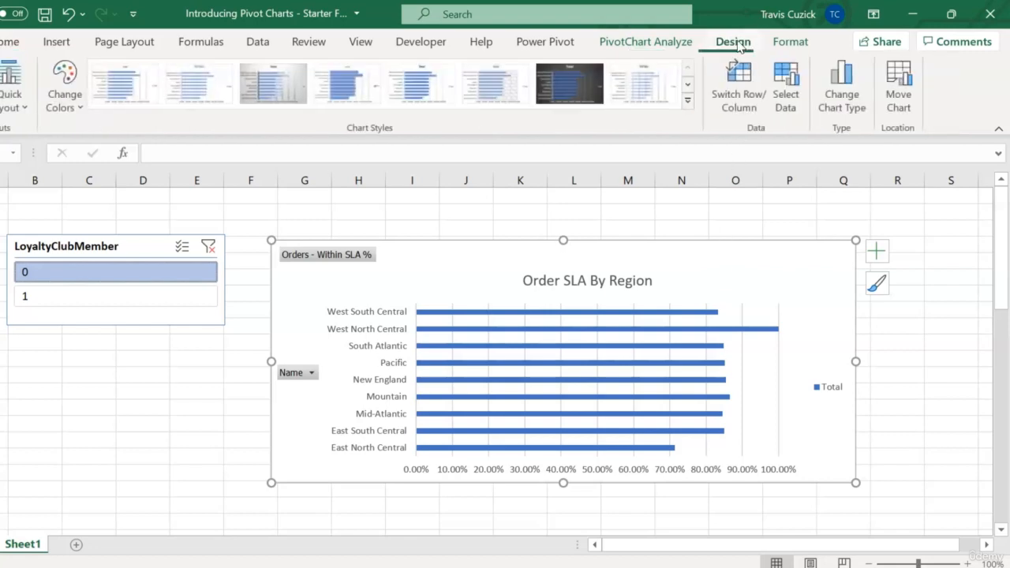
pyautogui.click(849, 95)
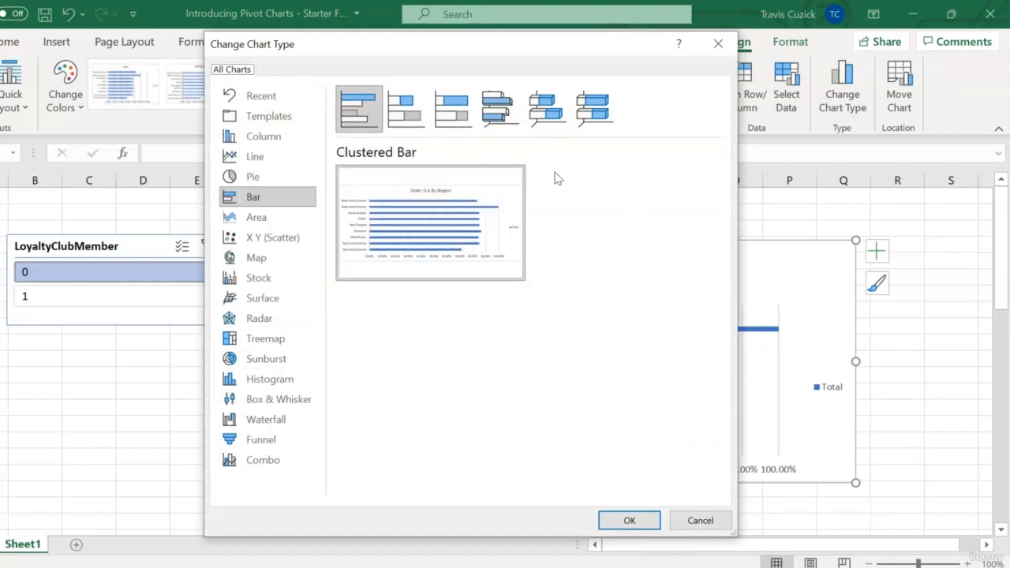
pyautogui.click(276, 139)
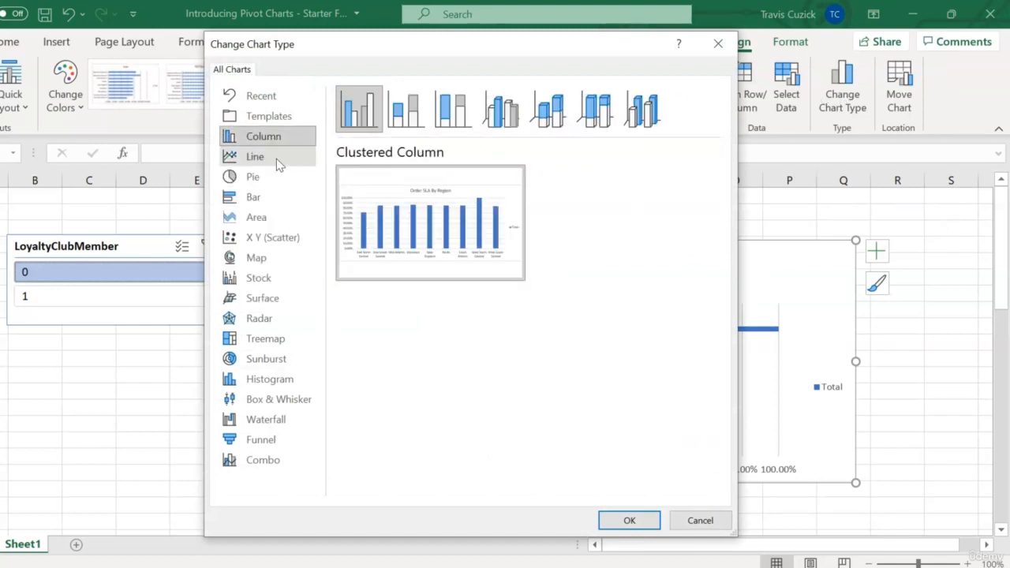
pyautogui.click(629, 522)
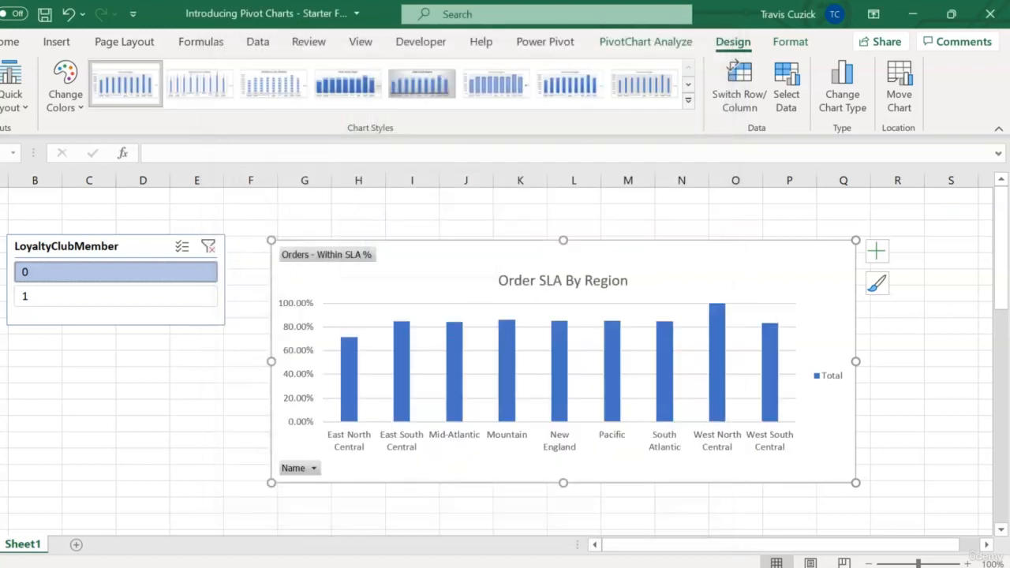